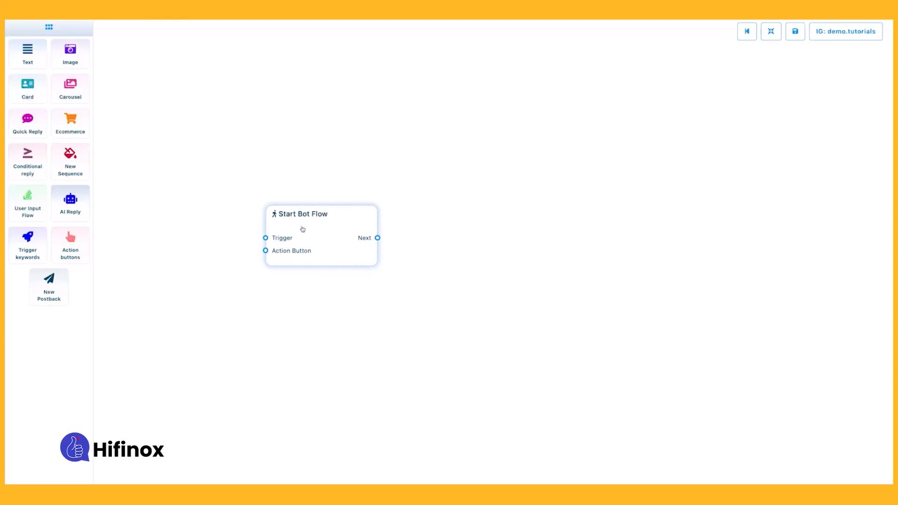
- Configure the Start Bot Flow node with the title "igbot" and the label "ig"
double_click(302, 229)
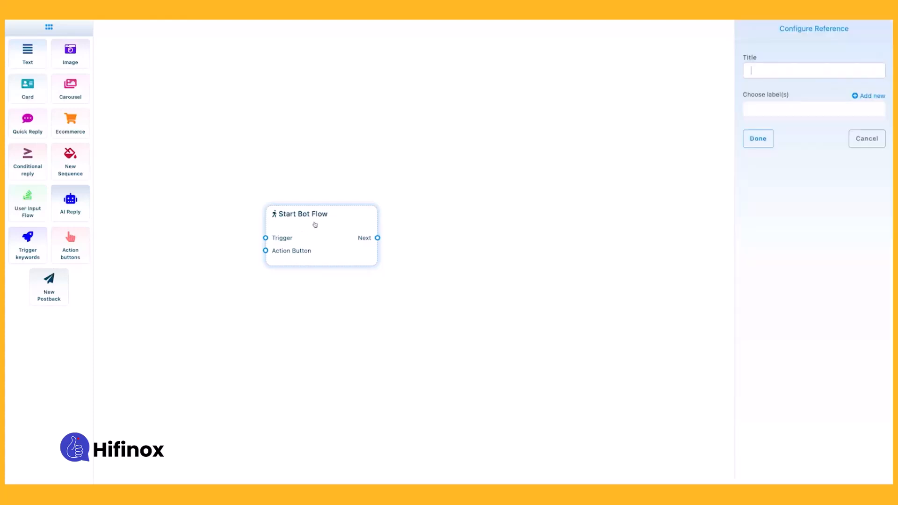
click(761, 73)
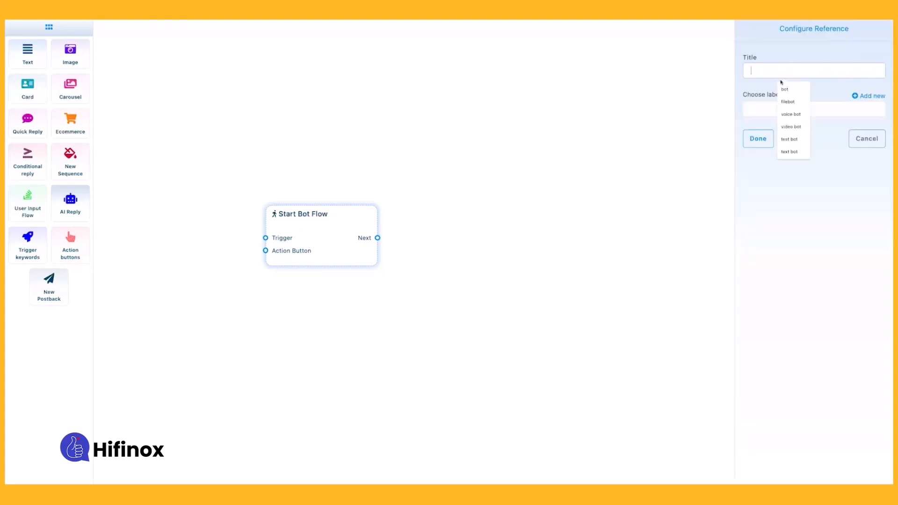
click(788, 88)
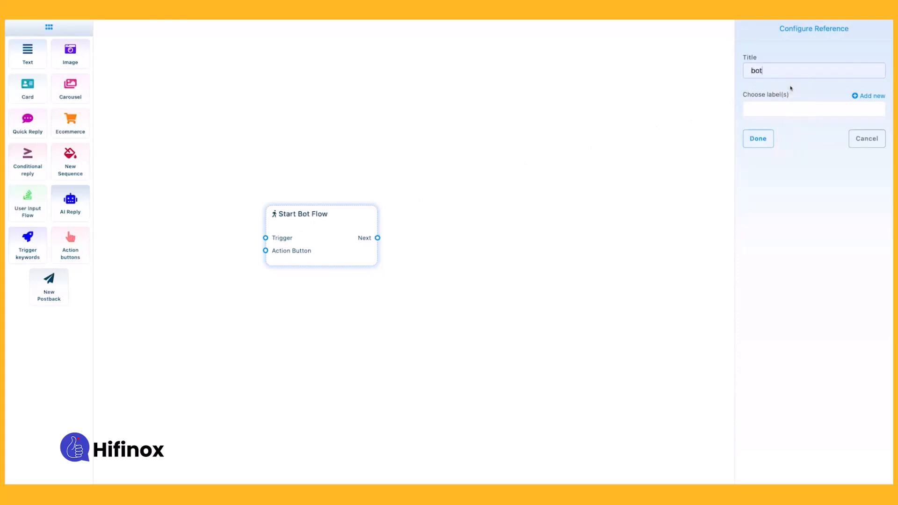
click(749, 70)
text(ig)
key(Tab)
text(i)
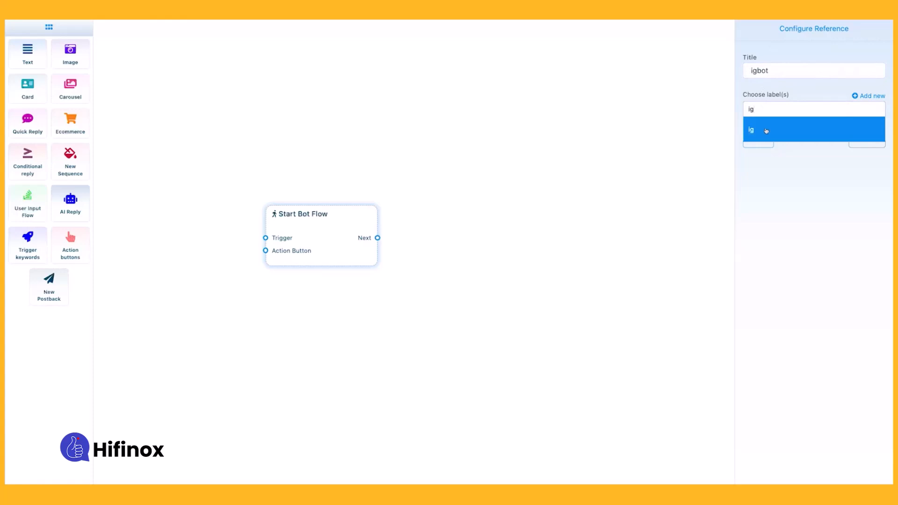
click(766, 130)
click(758, 139)
- Add a Trigger keywords node to the canvas and place it before the Start Bot Flow node
drag(41, 256, 161, 269)
drag(331, 287, 406, 273)
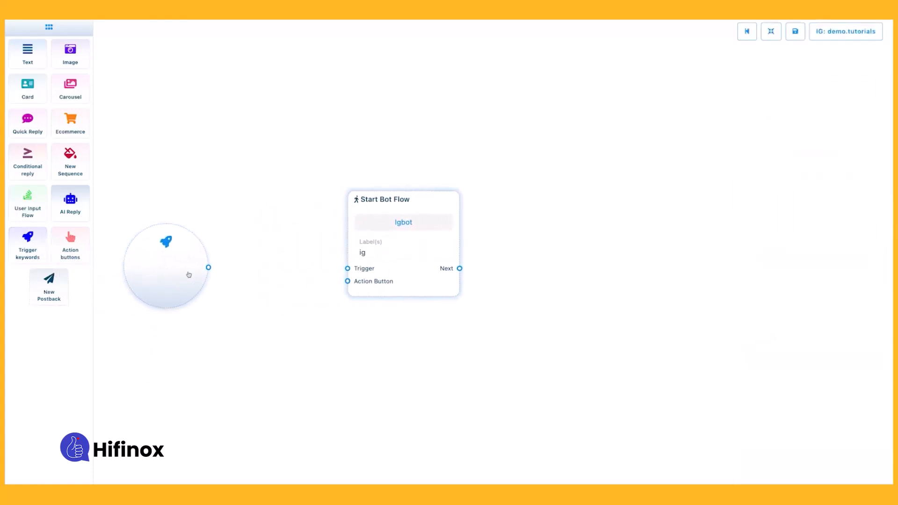
drag(189, 274, 215, 254)
- Set the trigger keywords to "hi,hello" with exact keyword match
click(799, 70)
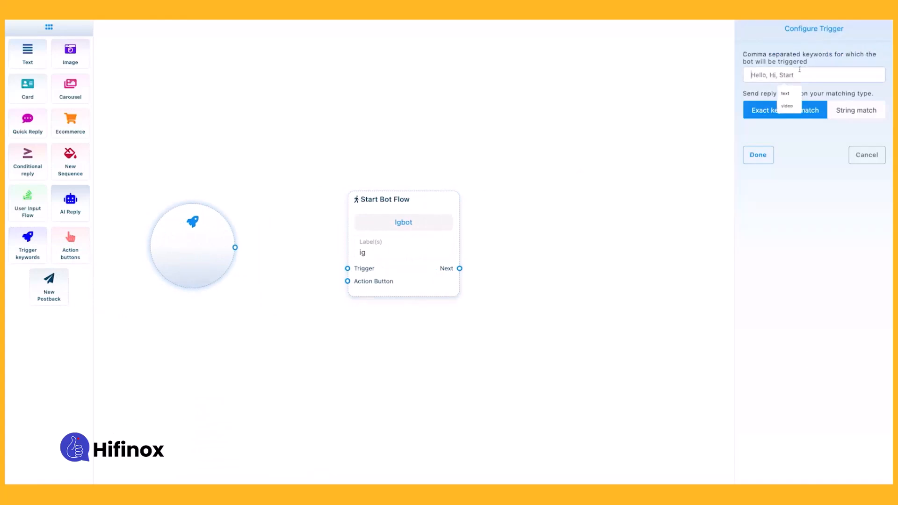
text(hi,hello)
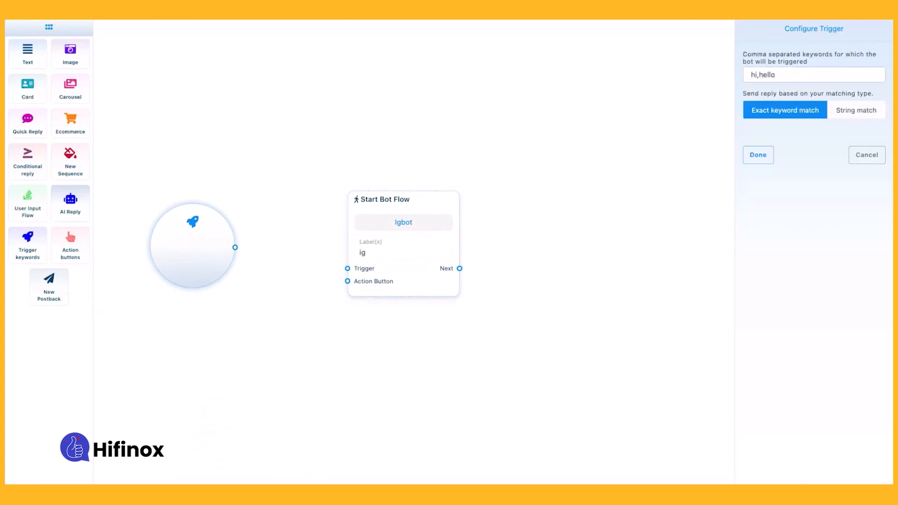
click(793, 109)
click(846, 112)
click(806, 111)
click(754, 152)
- Connect the trigger node to the Trigger input of Start Bot Flow and move the two nodes closer together
drag(236, 247, 347, 268)
drag(217, 247, 218, 262)
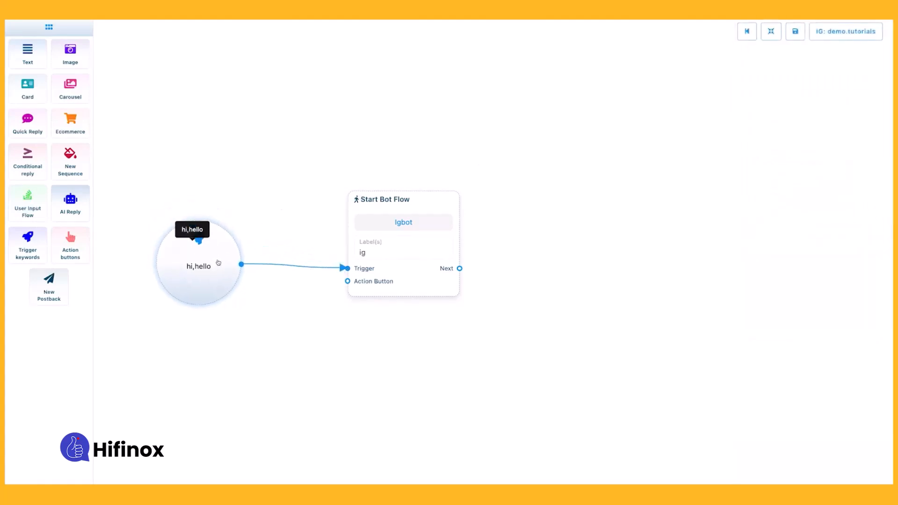
drag(417, 254, 393, 254)
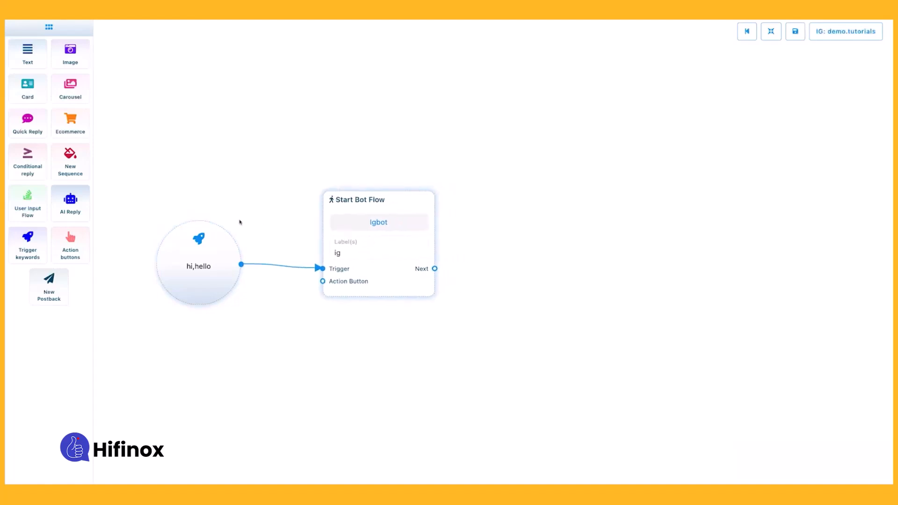
- Add a Text node after Start Bot Flow and connect the start node's Next output to its Reply input
drag(28, 52, 490, 215)
drag(400, 238, 364, 243)
drag(532, 271, 497, 243)
drag(398, 273, 451, 281)
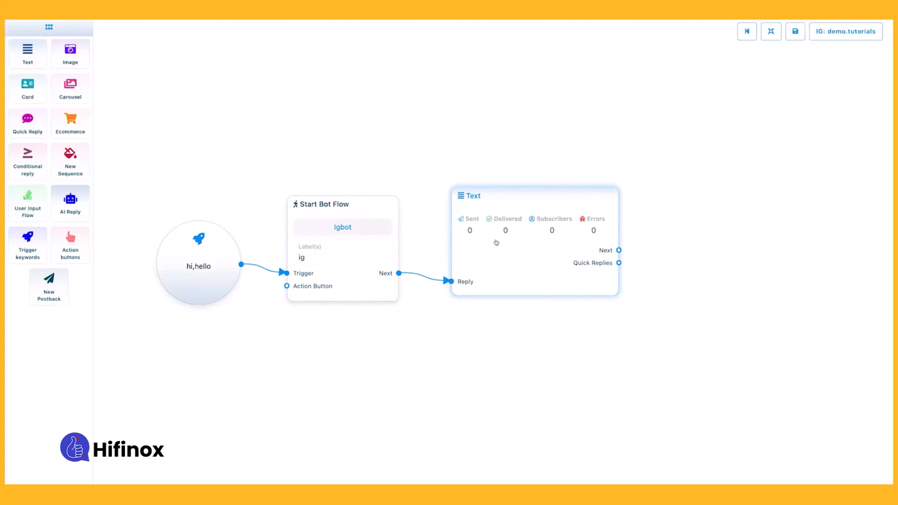
- Set the Text node's reply message to "hi #LEAD_FULL_NAME#" using the full name variable
double_click(497, 242)
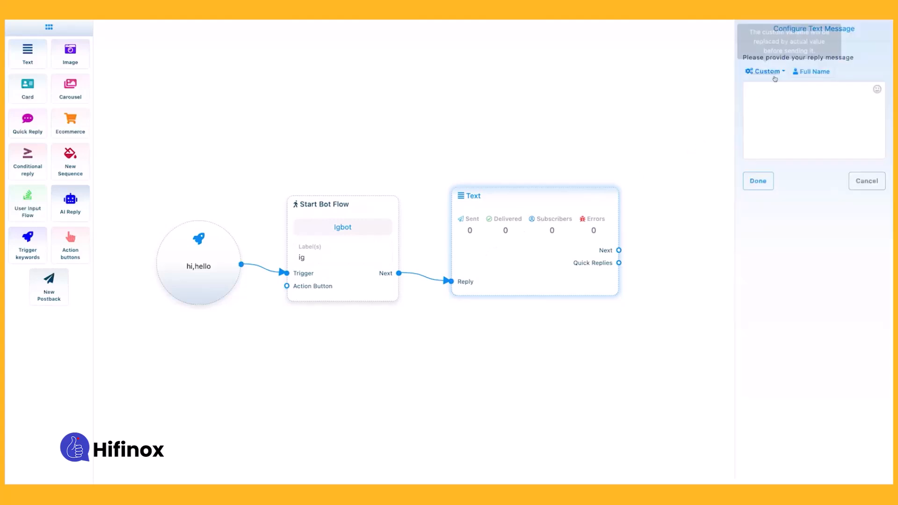
click(806, 74)
click(768, 74)
click(768, 74)
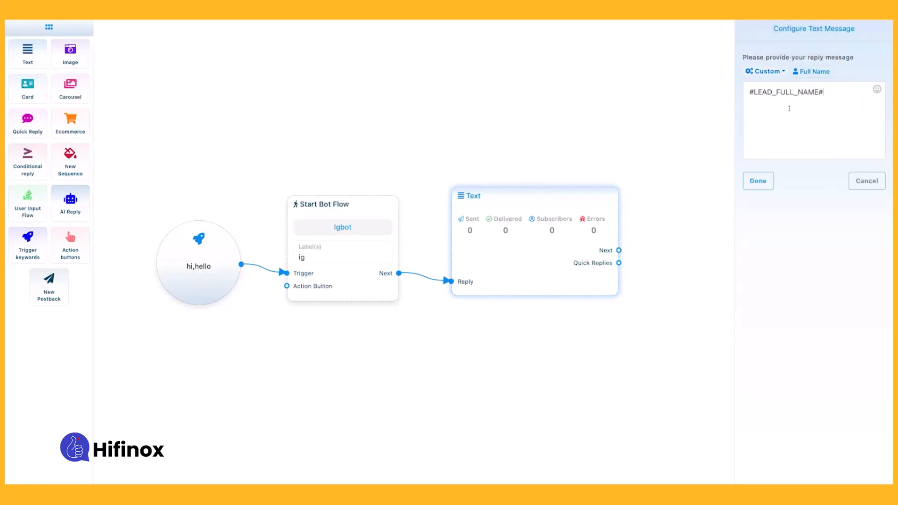
click(746, 93)
text(hi)
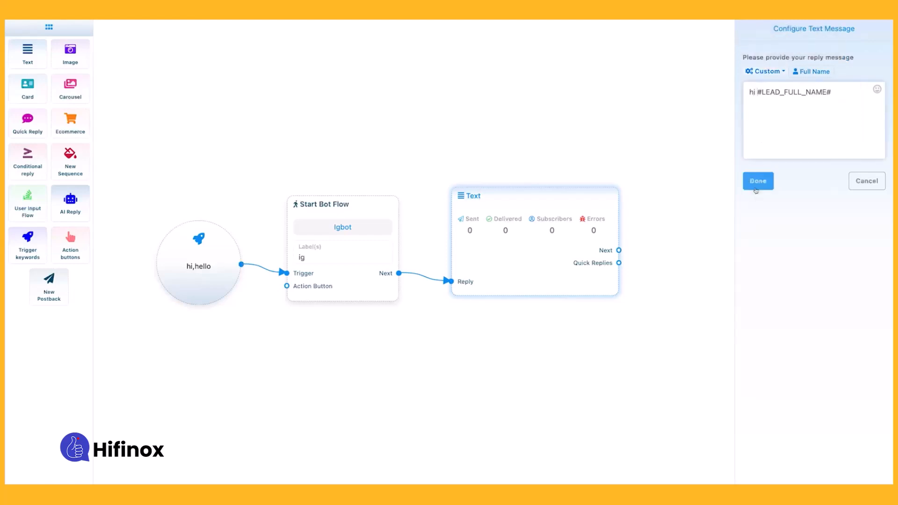
click(758, 181)
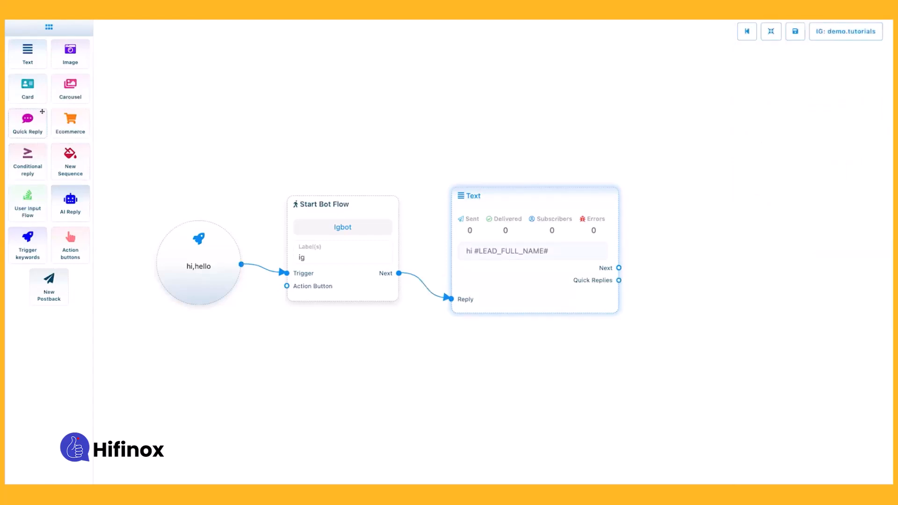
- Add an Image node after the Text node and upload the cat photo as its reply image
drag(70, 52, 607, 155)
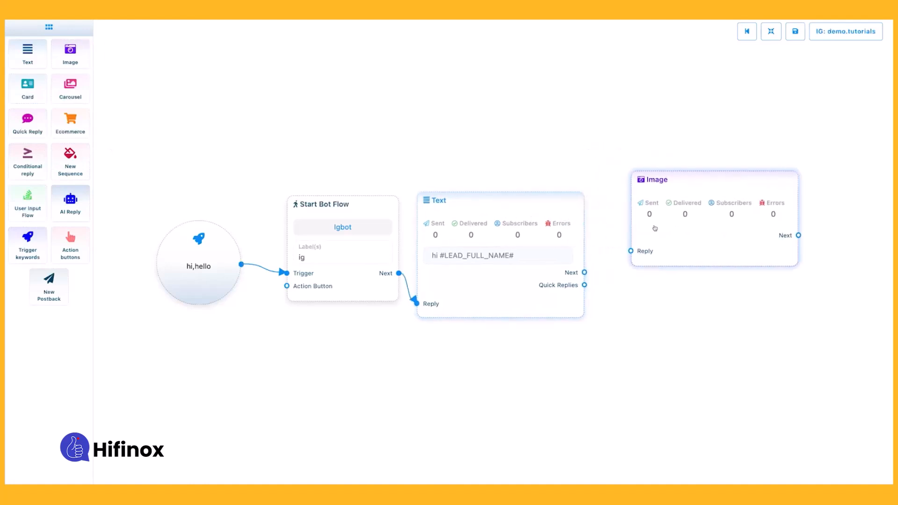
drag(654, 228, 663, 239)
double_click(699, 230)
click(773, 71)
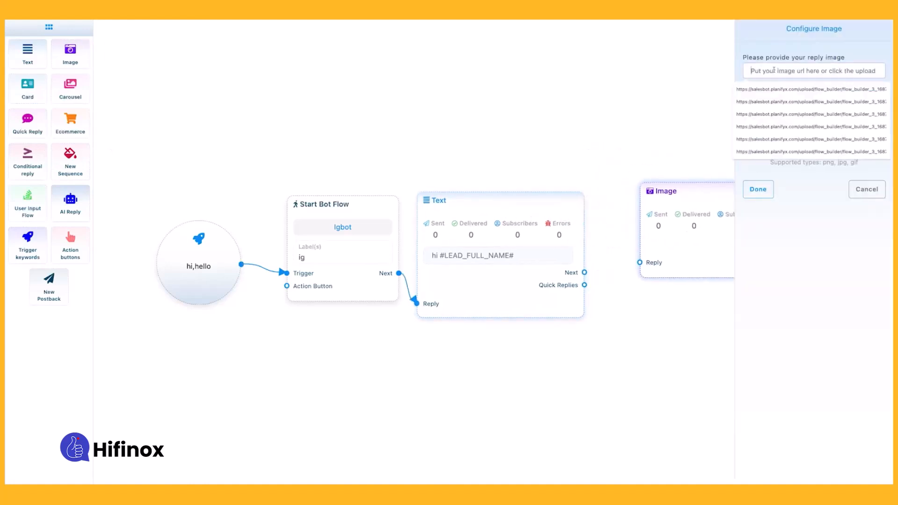
click(814, 122)
click(304, 227)
double_click(305, 227)
click(757, 189)
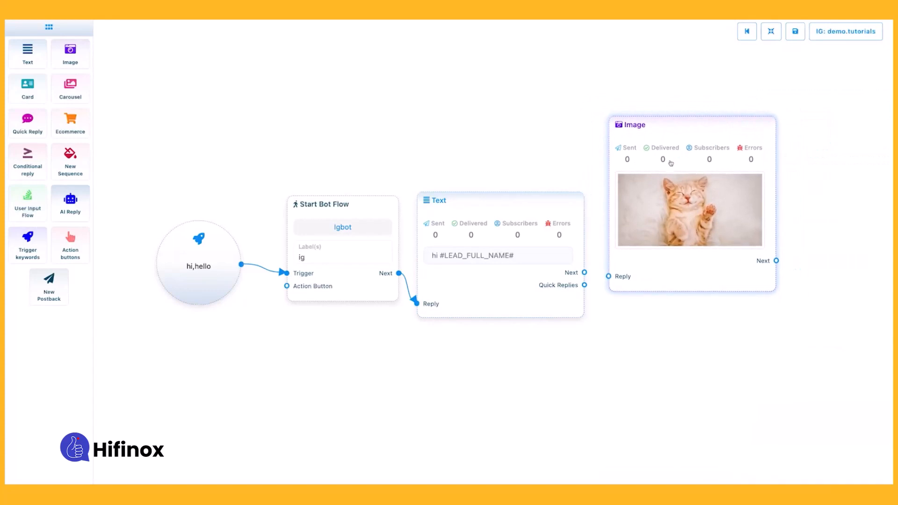
- Realign the nodes and connect the Text node's Next output to the Image node's Reply input
drag(490, 231, 491, 221)
drag(352, 247, 339, 249)
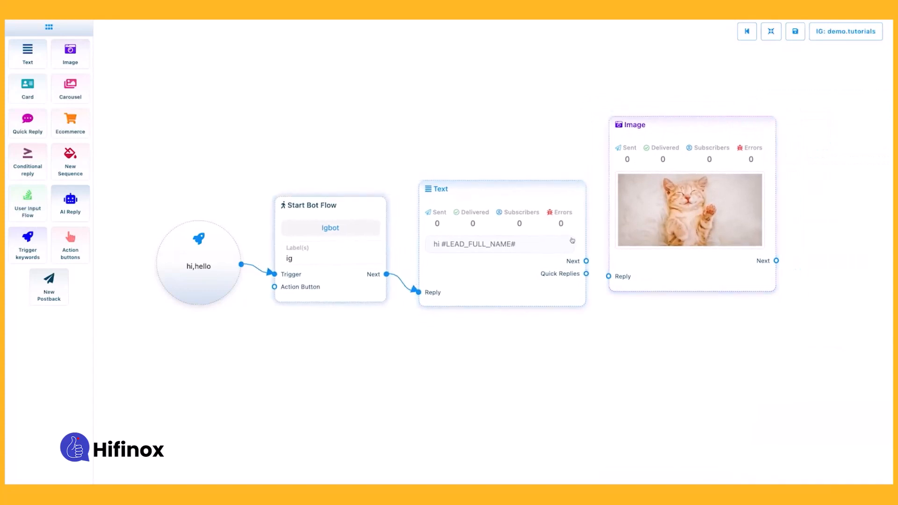
drag(572, 240, 557, 242)
drag(663, 235, 659, 242)
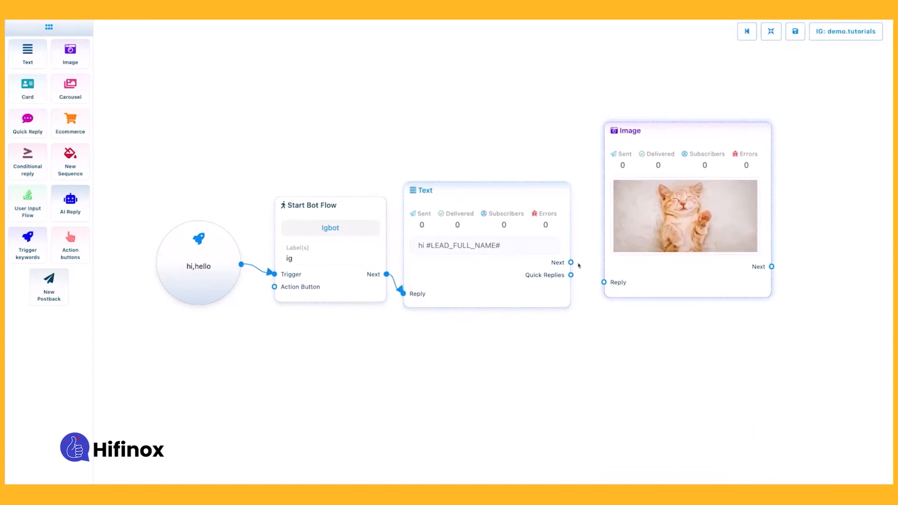
drag(571, 264, 630, 210)
- Delete the Image node from the flow
right_click(640, 203)
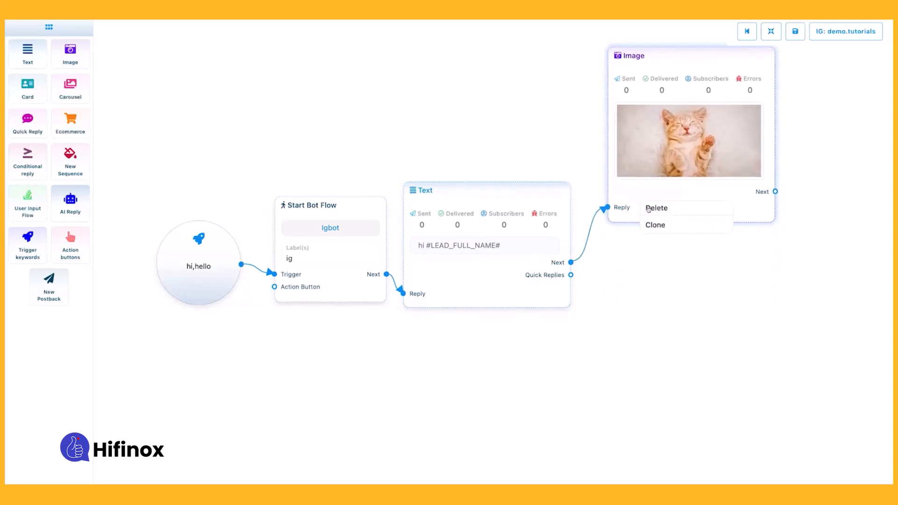
mouse_move(648, 209)
mouse_down()
mouse_move(615, 206)
mouse_move(591, 242)
mouse_up()
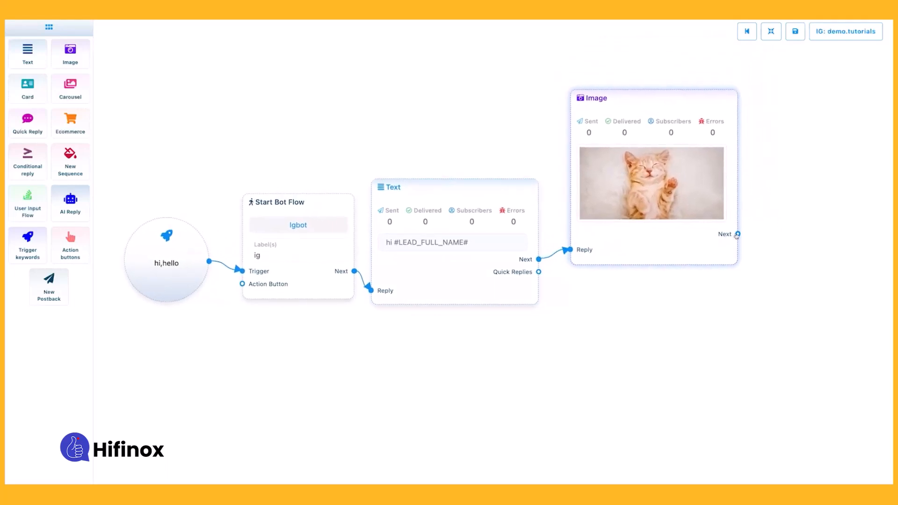
key(Delete)
- Add a Carousel with its item and button nodes to the flow and place it after the Text node
drag(70, 89, 637, 182)
drag(598, 367, 323, 384)
drag(648, 248, 686, 217)
drag(187, 295, 261, 300)
drag(437, 259, 434, 153)
drag(253, 299, 156, 304)
drag(377, 205, 309, 297)
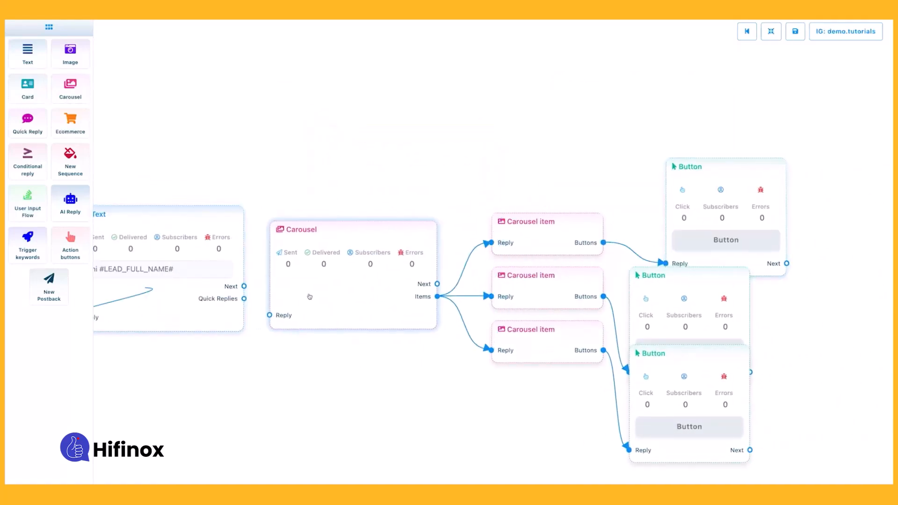
- Spread the three Button nodes apart vertically and connect the Text node's Next output to the Carousel's Reply input
drag(685, 213, 668, 149)
drag(663, 314, 687, 276)
drag(674, 377, 725, 395)
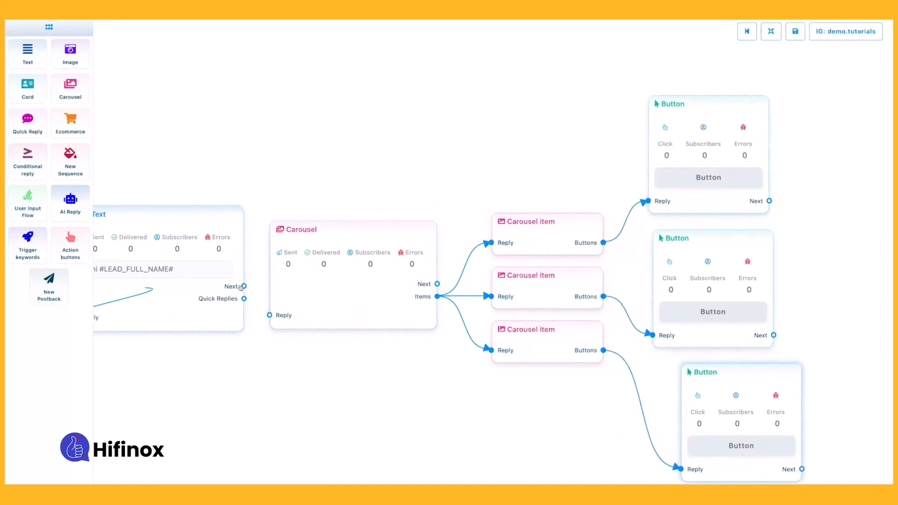
drag(240, 288, 270, 317)
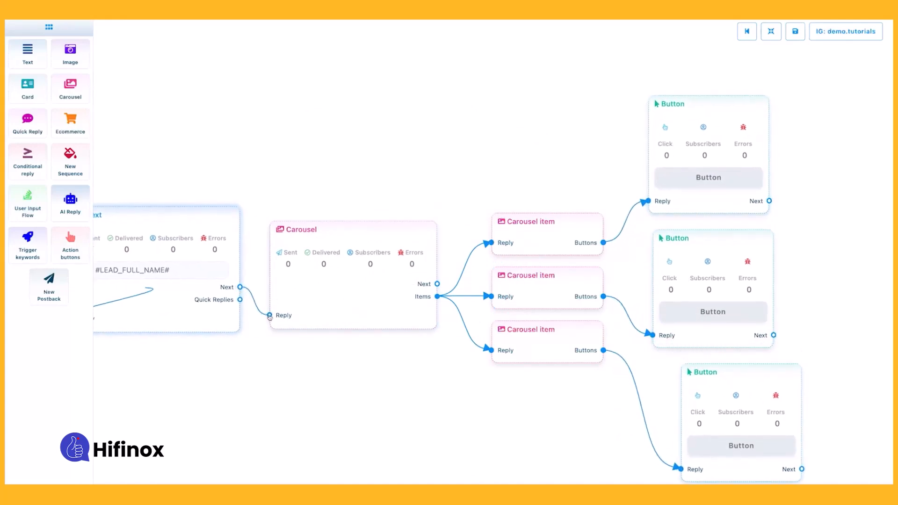
- Review the image, destination link, title and subtitle settings of the first carousel item
double_click(526, 242)
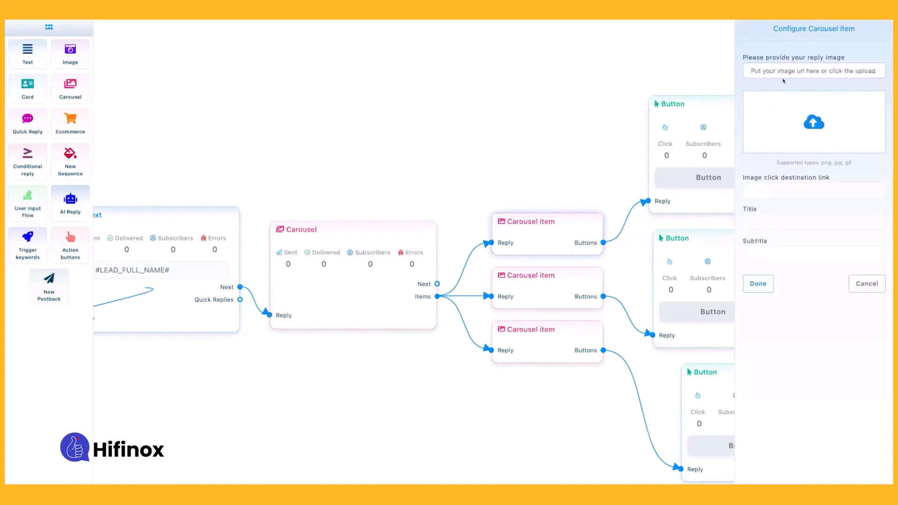
click(764, 218)
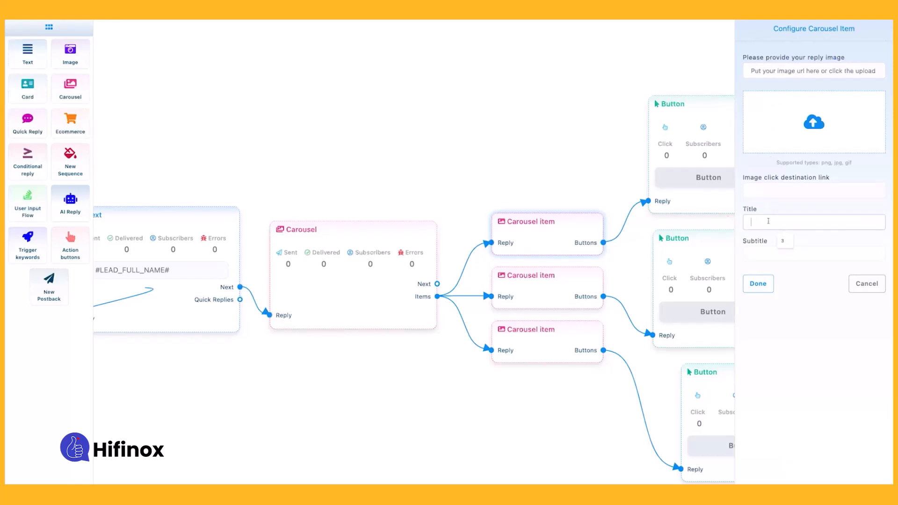
click(759, 250)
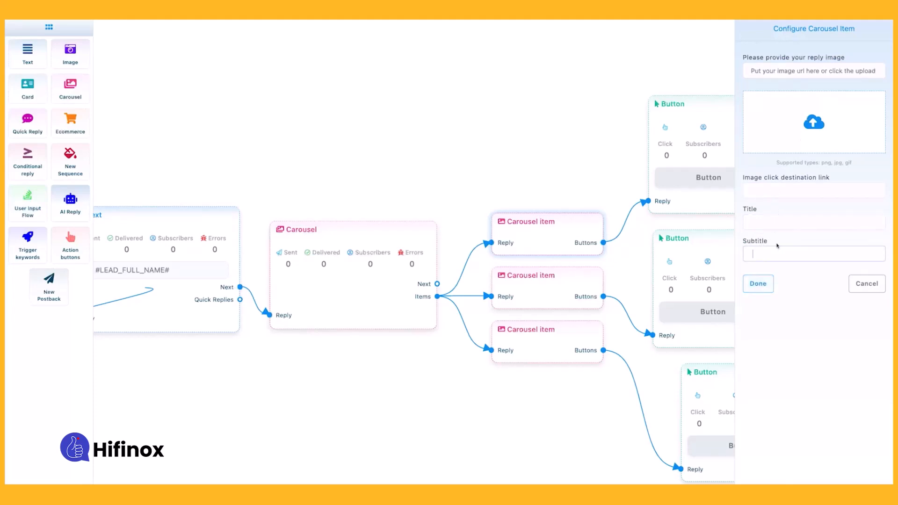
click(757, 283)
- Configure the first carousel item's button with the text "call" and the type User phone
click(740, 163)
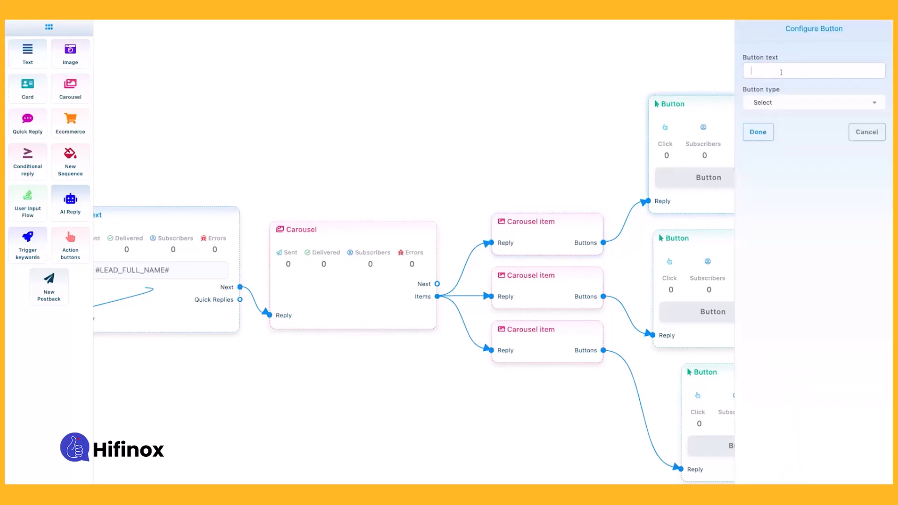
click(797, 102)
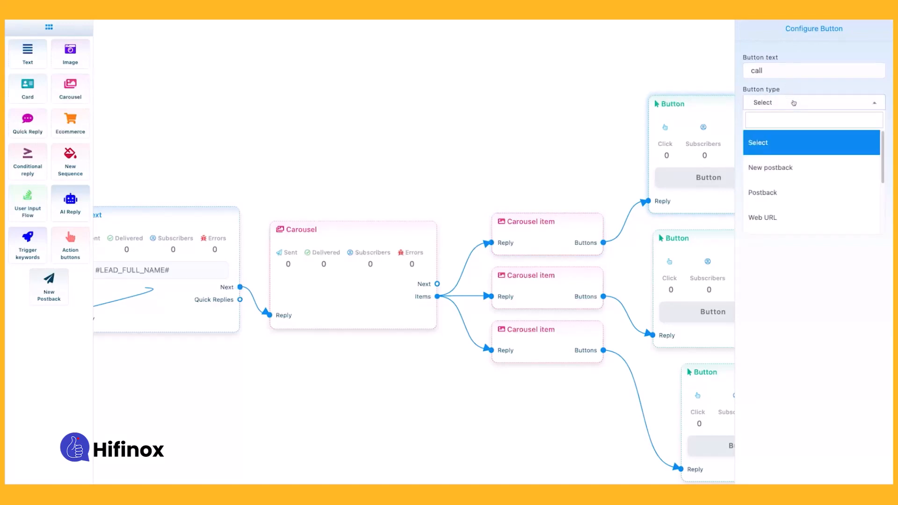
scroll(779, 172, down, 5)
click(774, 198)
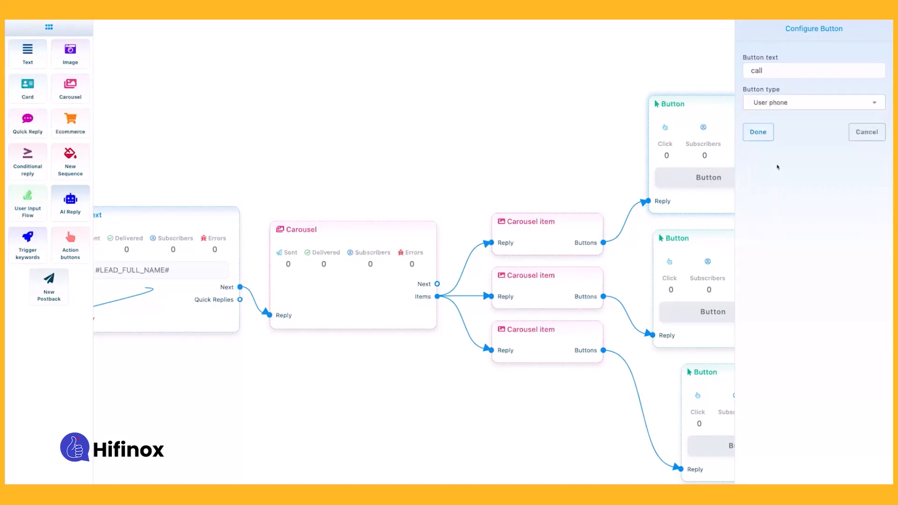
click(761, 131)
- Rearrange the three Button nodes with more space between them beside the carousel items
drag(728, 252, 750, 219)
drag(748, 388, 731, 364)
drag(729, 250, 717, 273)
drag(713, 135, 706, 108)
drag(717, 271, 713, 238)
drag(697, 328, 703, 322)
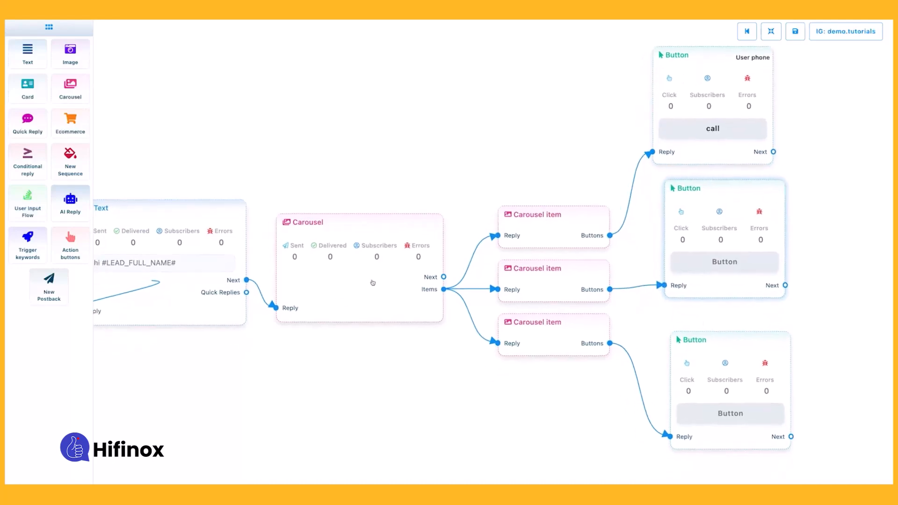
mouse_move(288, 365)
mouse_down()
mouse_move(324, 366)
mouse_move(279, 363)
mouse_up()
- Upload cute-cat-photos-1593441022.jpg as the image of the first carousel item
double_click(520, 237)
click(816, 138)
double_click(339, 228)
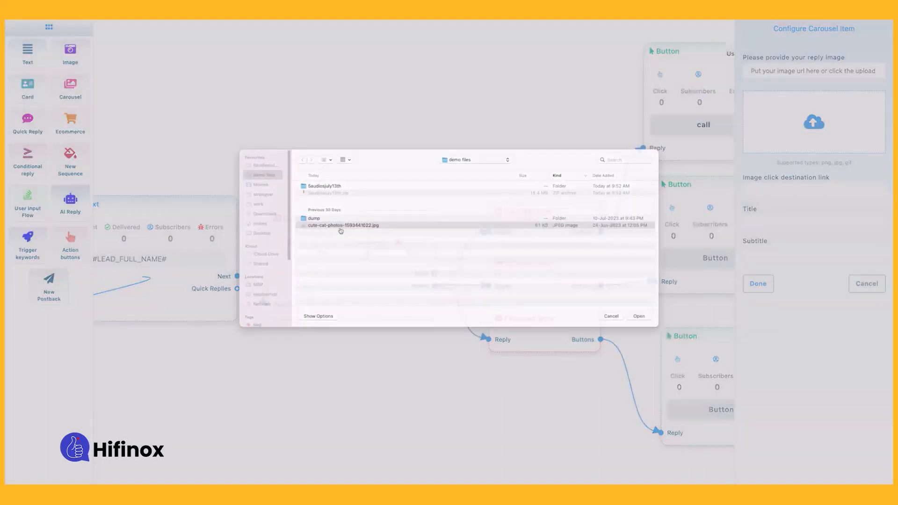
click(758, 284)
- Upload the same cat photo as the image of the second carousel item and apply its settings
double_click(538, 268)
click(804, 139)
double_click(339, 228)
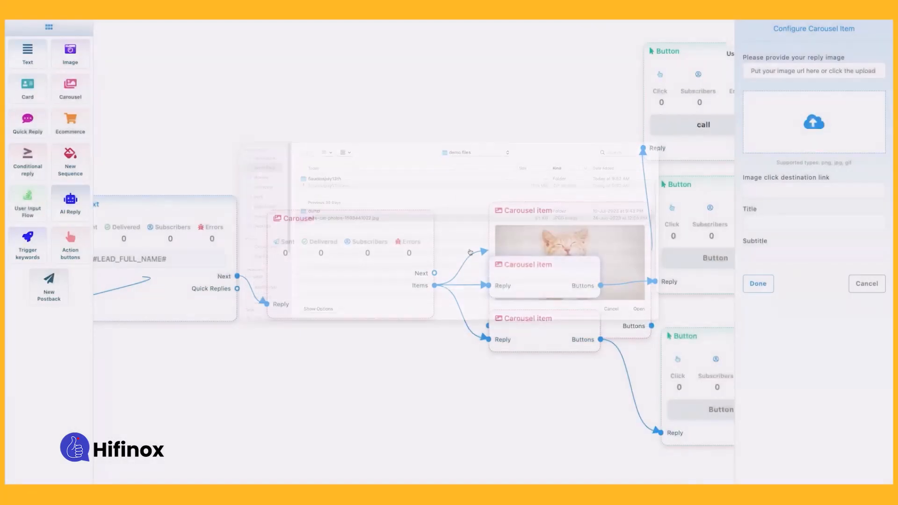
click(759, 283)
click(786, 255)
click(780, 223)
click(757, 312)
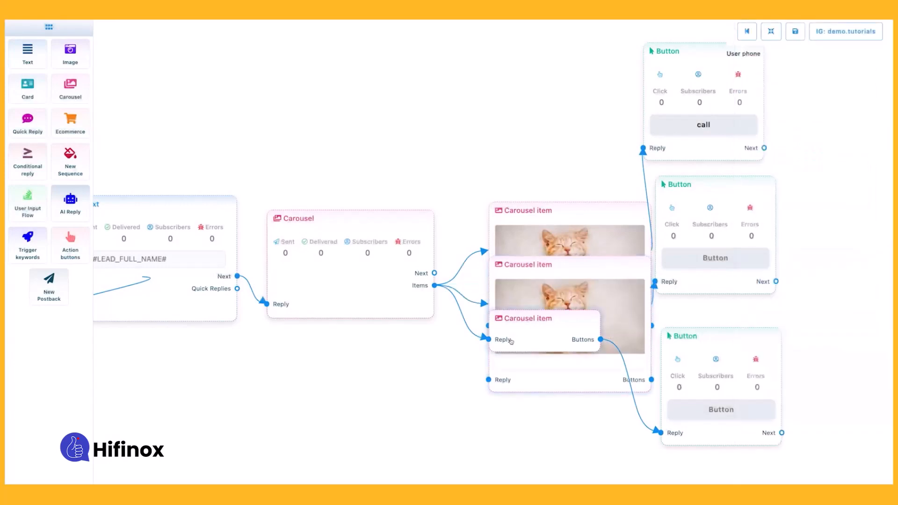
- Upload the same cat photo for the third carousel item and rearrange the flow's nodes automatically
double_click(510, 340)
click(761, 252)
click(813, 122)
double_click(340, 228)
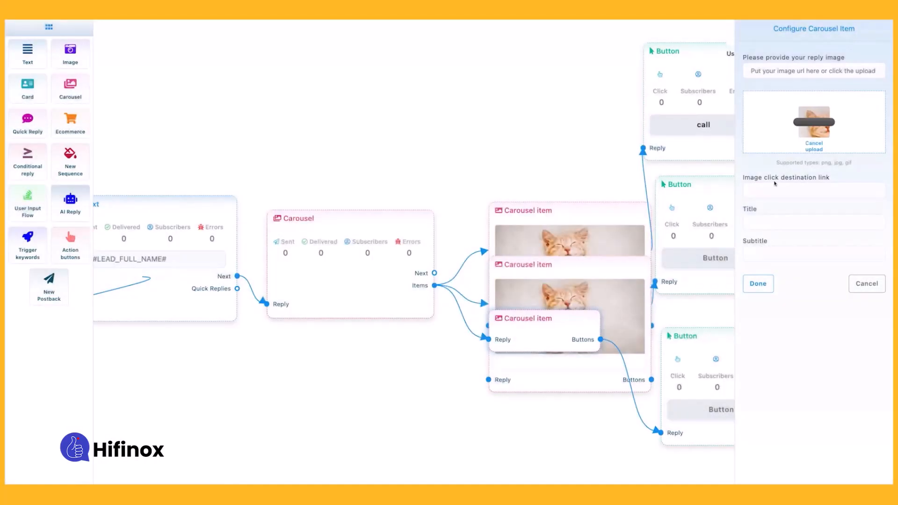
click(758, 283)
click(771, 31)
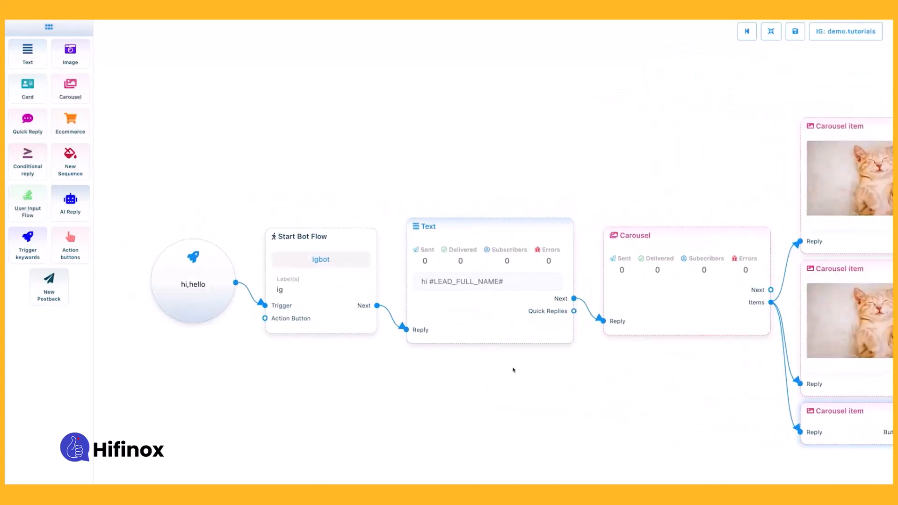
- Reopen the third carousel item's configuration and apply its uploaded cat photo
double_click(467, 380)
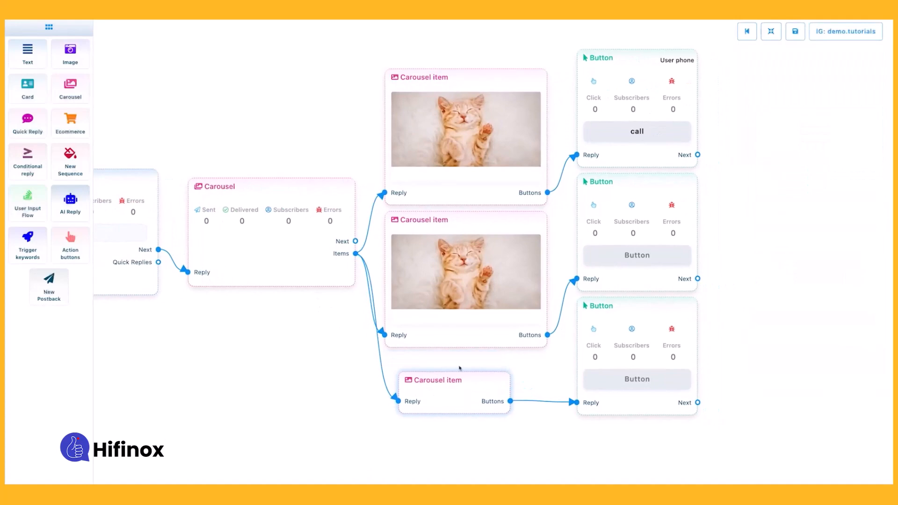
double_click(422, 385)
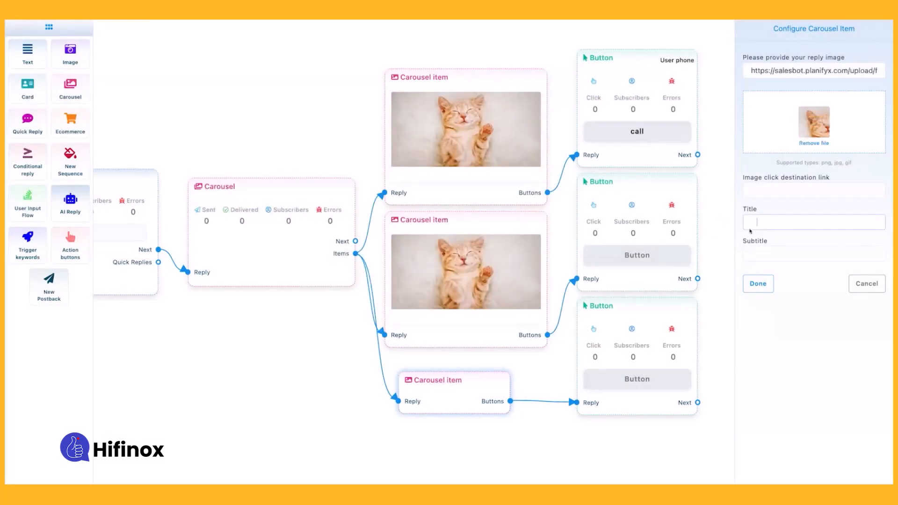
click(757, 283)
- Configure the second carousel item's button with the text "email" and the type User email
drag(766, 186, 720, 192)
double_click(603, 212)
click(764, 74)
click(767, 102)
scroll(771, 174, down, 3)
click(776, 191)
click(760, 73)
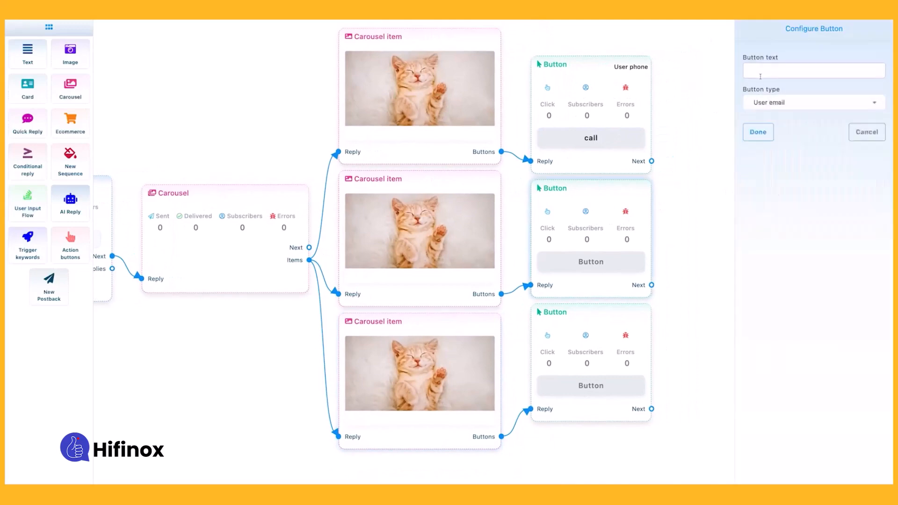
text(email)
click(758, 132)
- Configure the third carousel item's button with the text "url", the type Web URL and the address google.com
double_click(590, 327)
click(767, 102)
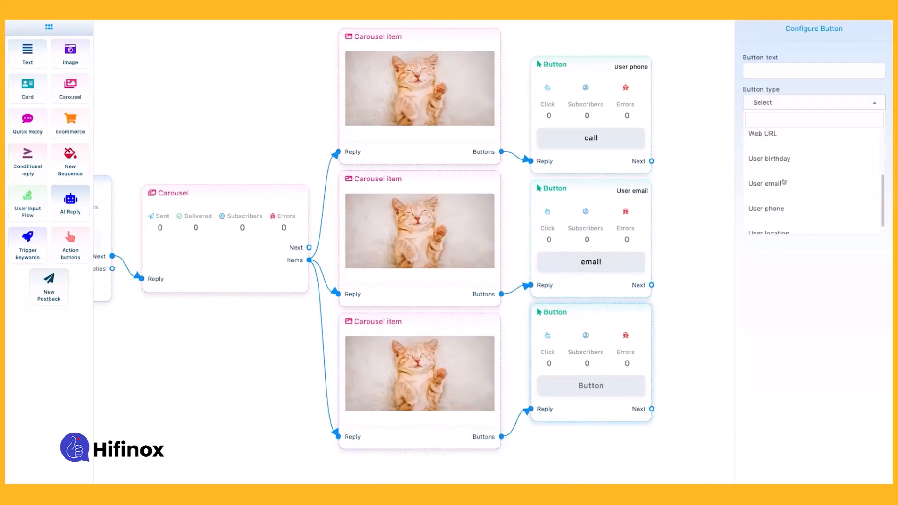
click(767, 143)
click(763, 76)
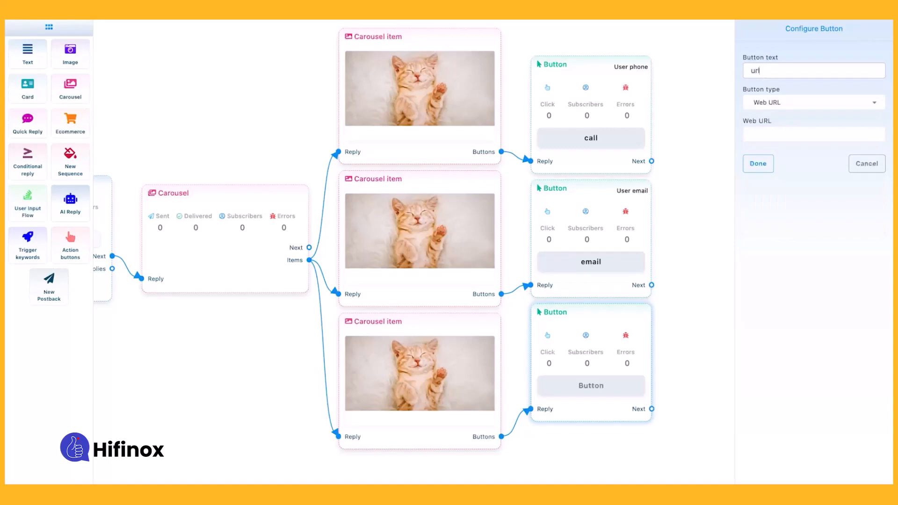
click(763, 133)
text(google.com)
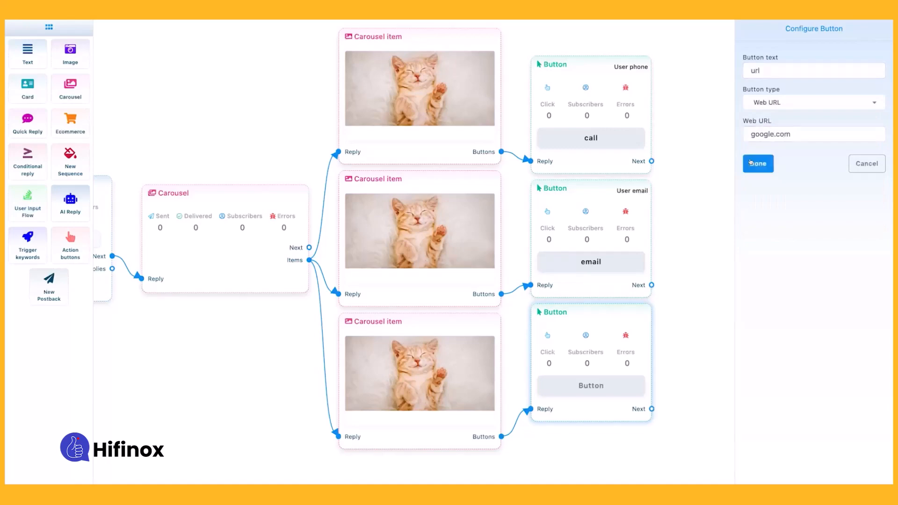
click(757, 164)
- Save the bot flow
drag(222, 235, 350, 232)
drag(308, 304, 190, 300)
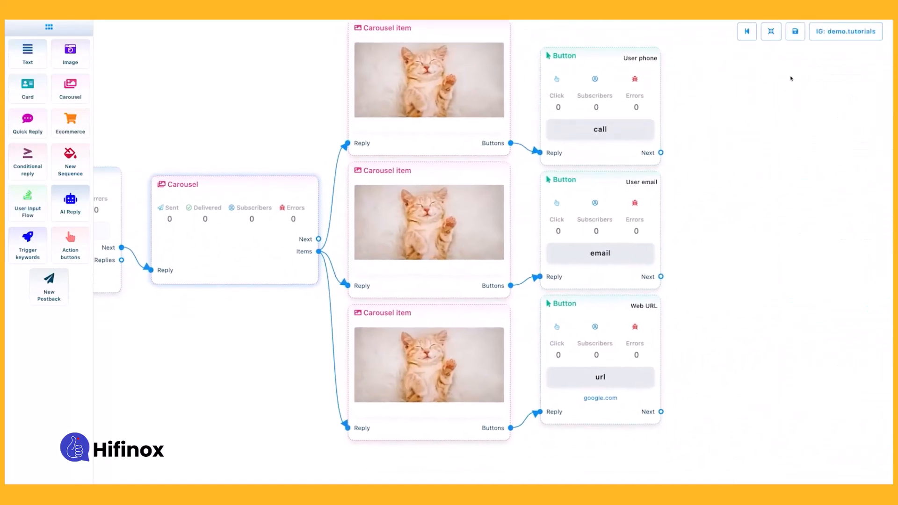
click(795, 31)
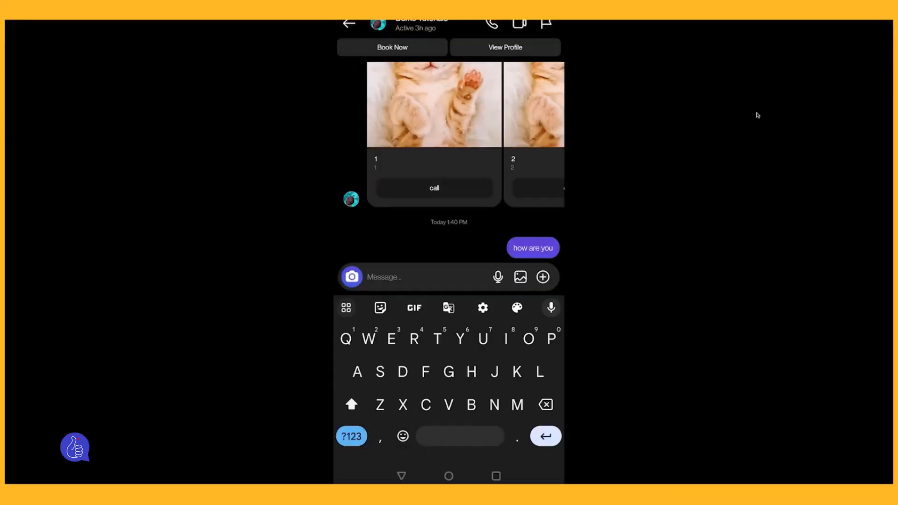
- Test the bot by sending "hi" in the Instagram chat and browse the image carousel in its reply
text(hi)
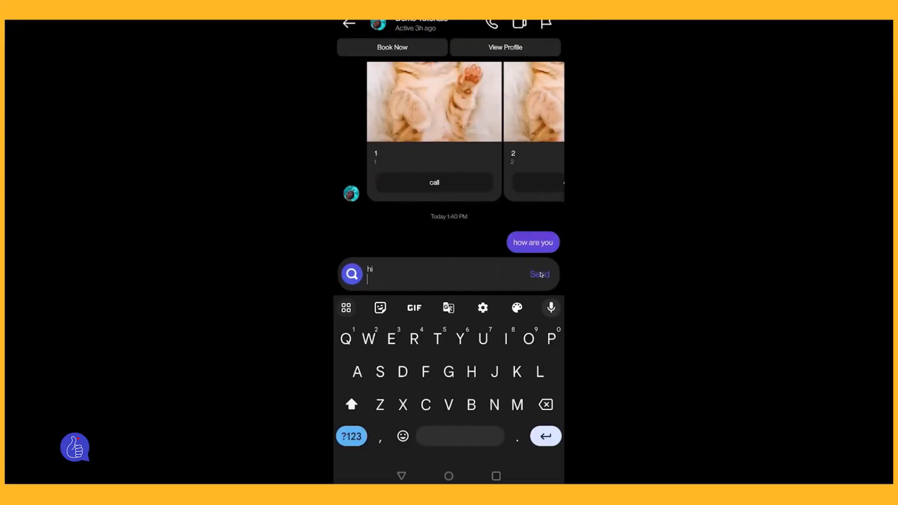
click(541, 275)
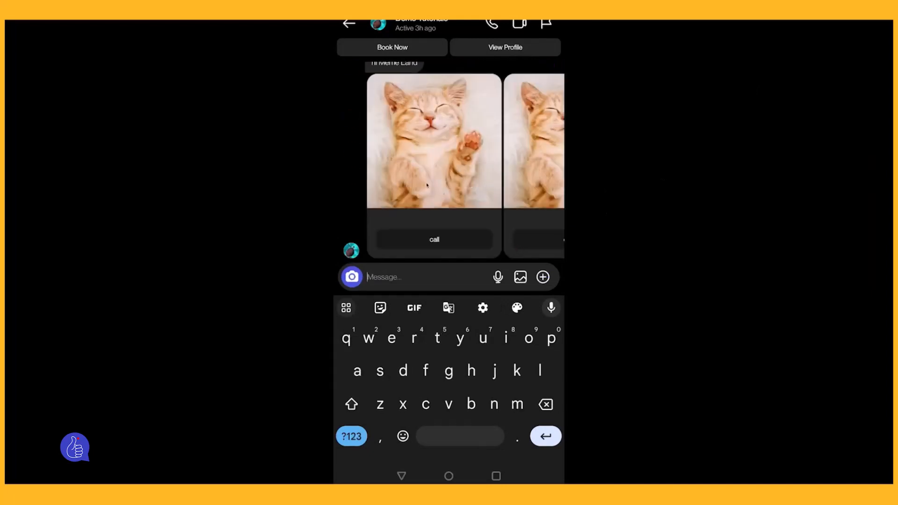
drag(426, 185, 370, 186)
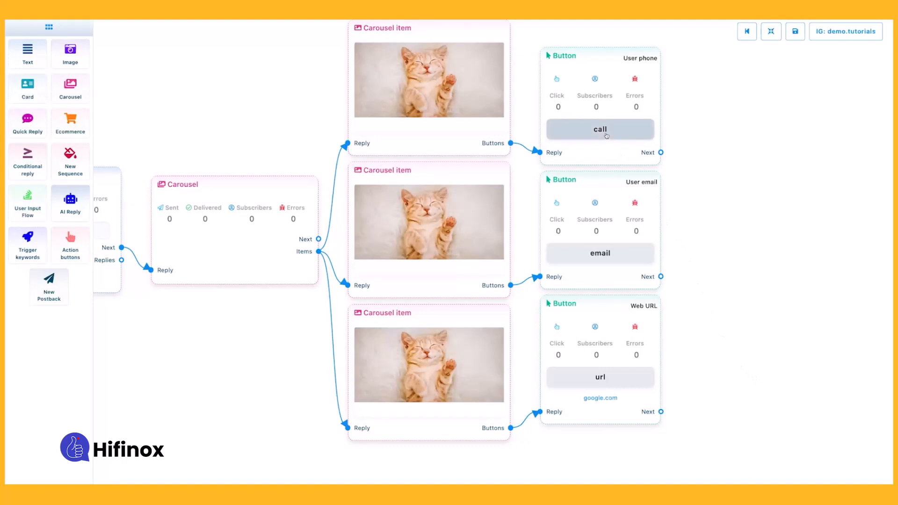
- Reopen the url button's configuration and change its type to User birthday
click(609, 375)
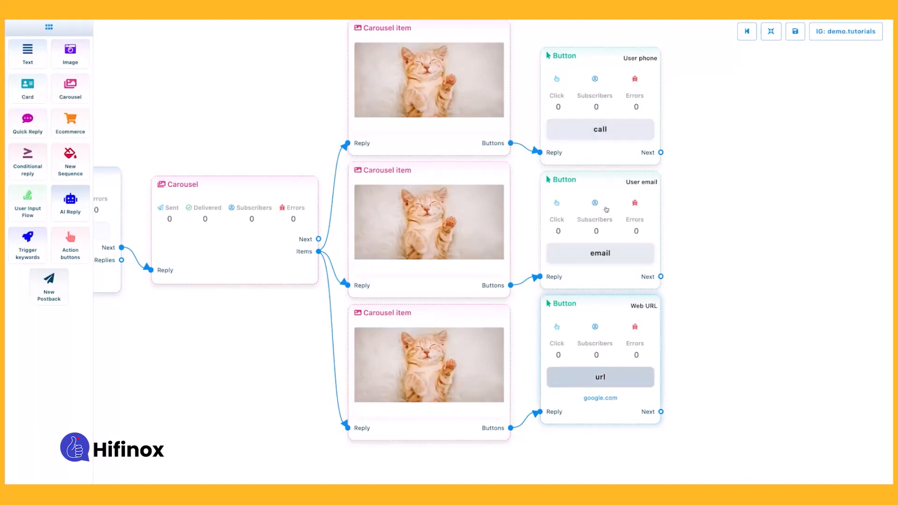
click(615, 371)
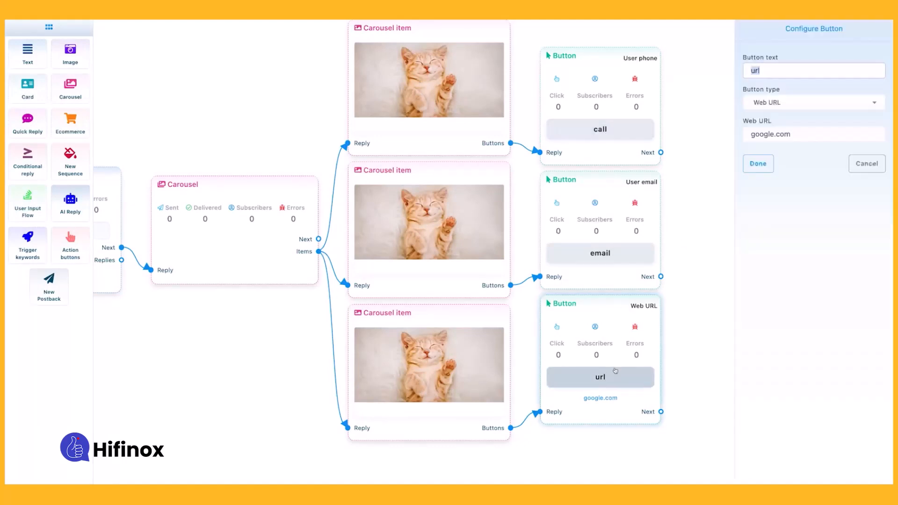
click(771, 102)
click(781, 220)
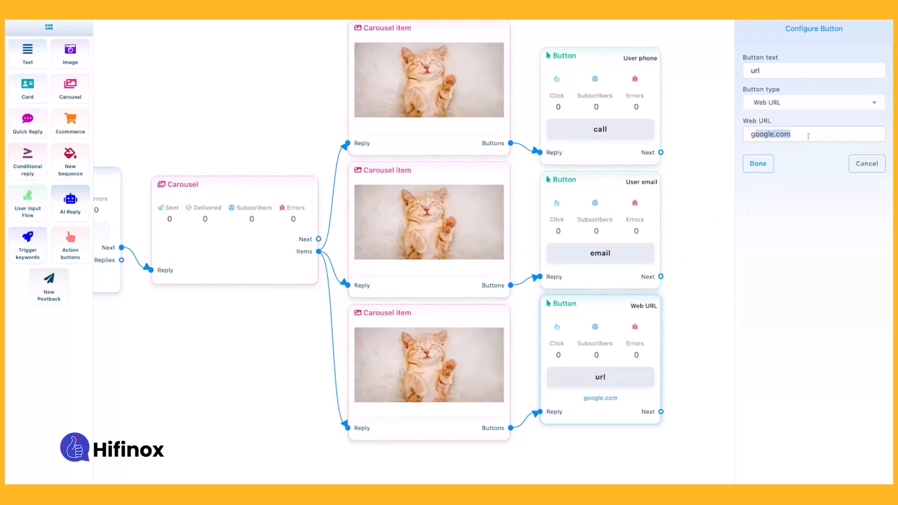
click(784, 103)
scroll(781, 171, down, 3)
click(785, 146)
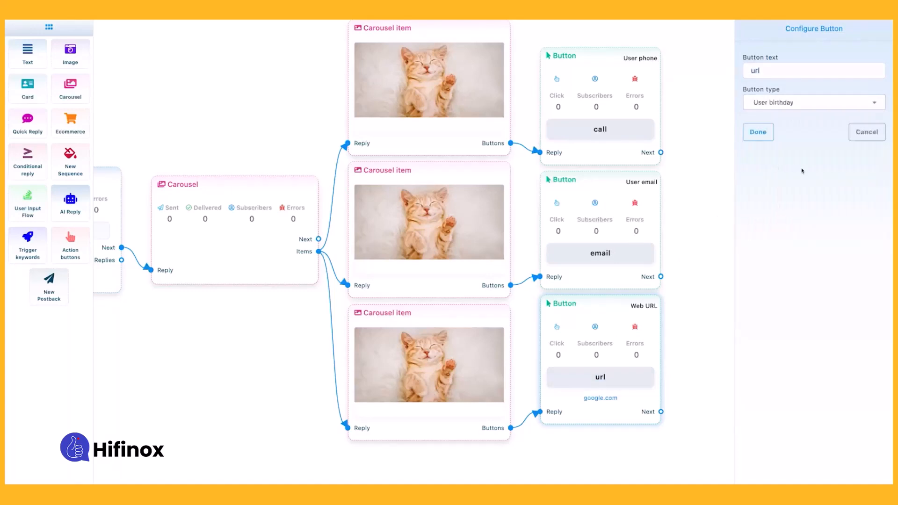
- Look through the available button types, set the url button back to Web URL and apply it
click(789, 102)
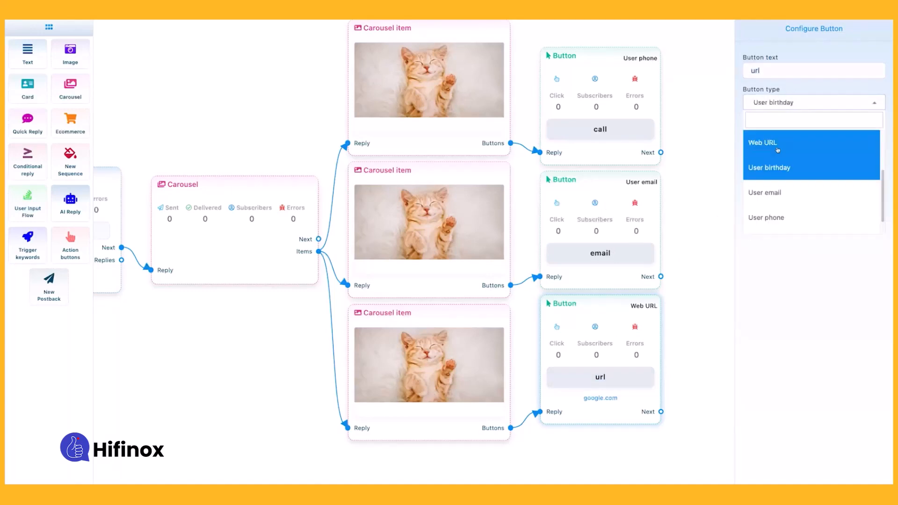
scroll(776, 187, down, 2)
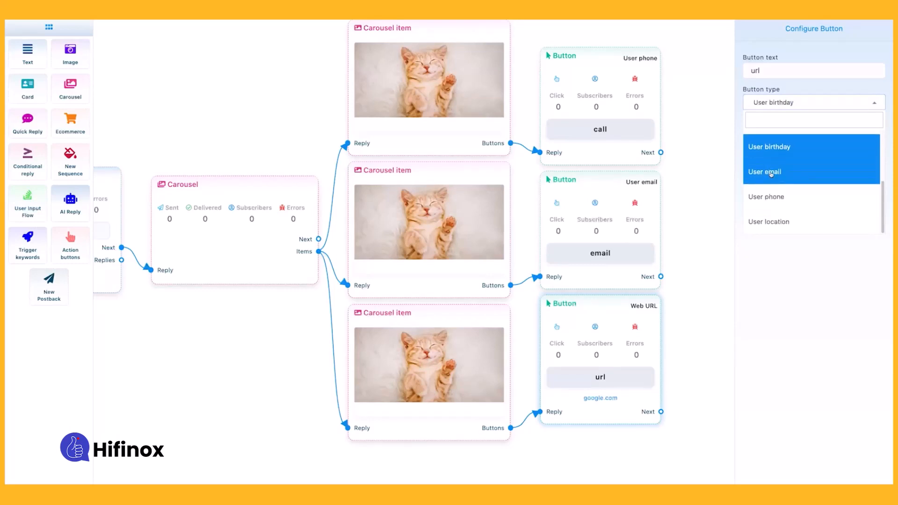
scroll(771, 163, up, 1)
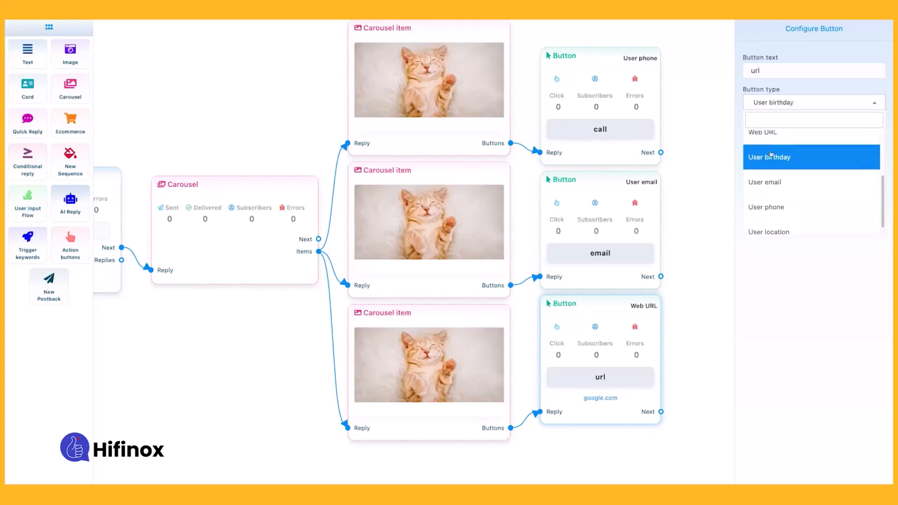
click(771, 159)
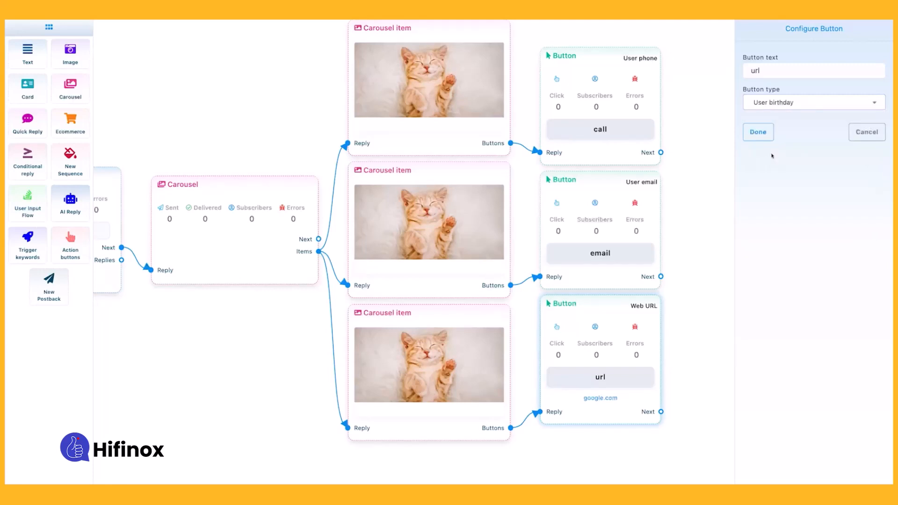
click(774, 102)
scroll(766, 154, up, 1)
click(762, 149)
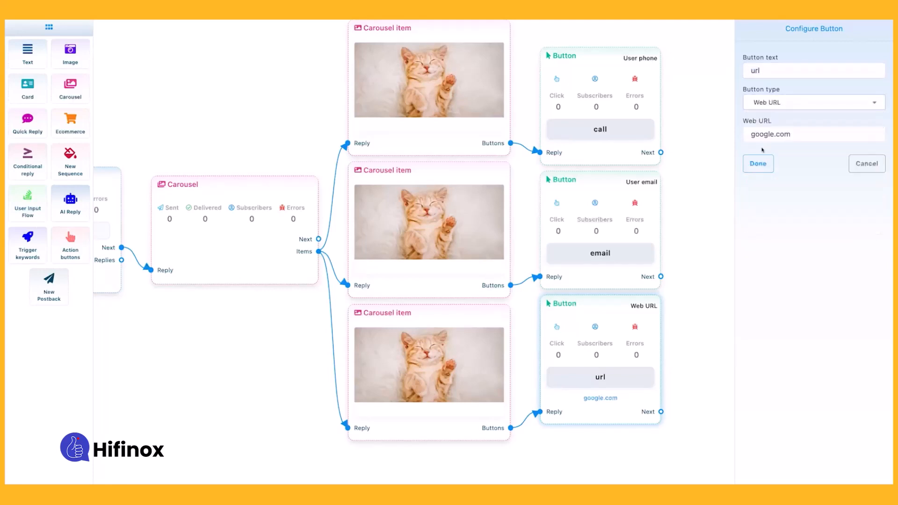
click(757, 163)
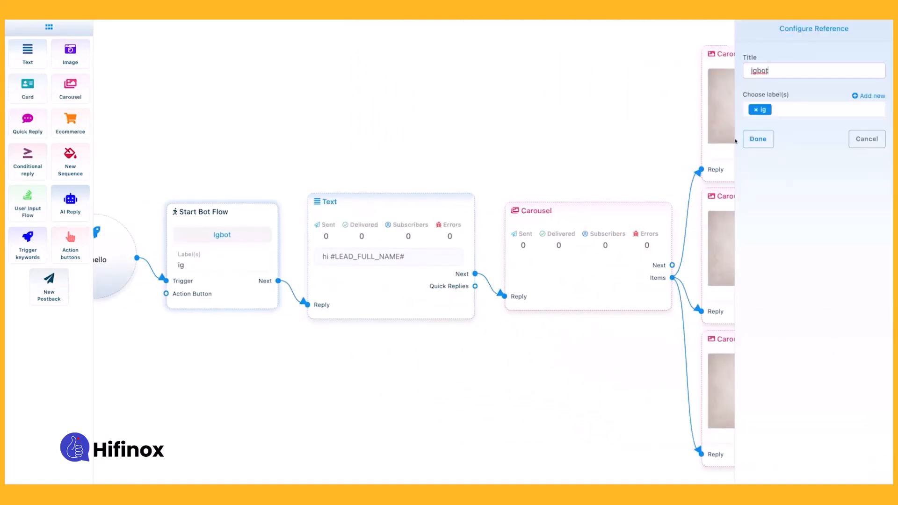
- Check the settings of the Start Bot Flow node, the greeting Text node and the email button
click(758, 139)
click(379, 314)
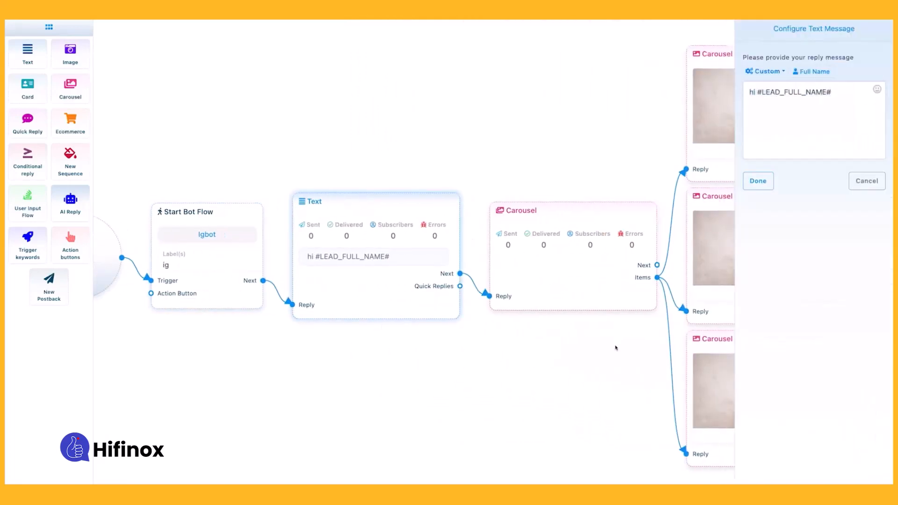
click(758, 183)
drag(614, 412, 325, 390)
click(651, 246)
click(756, 133)
drag(760, 186, 522, 212)
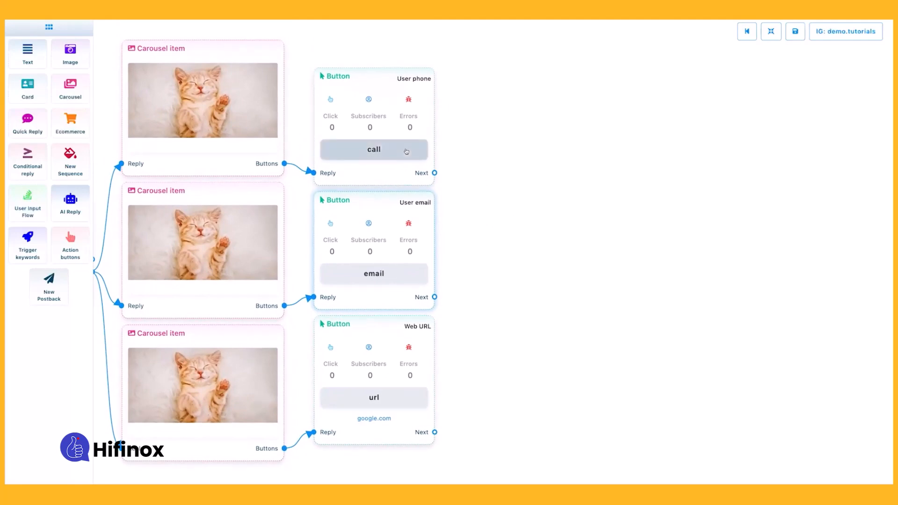
- Change the call button's type to New postback
click(400, 130)
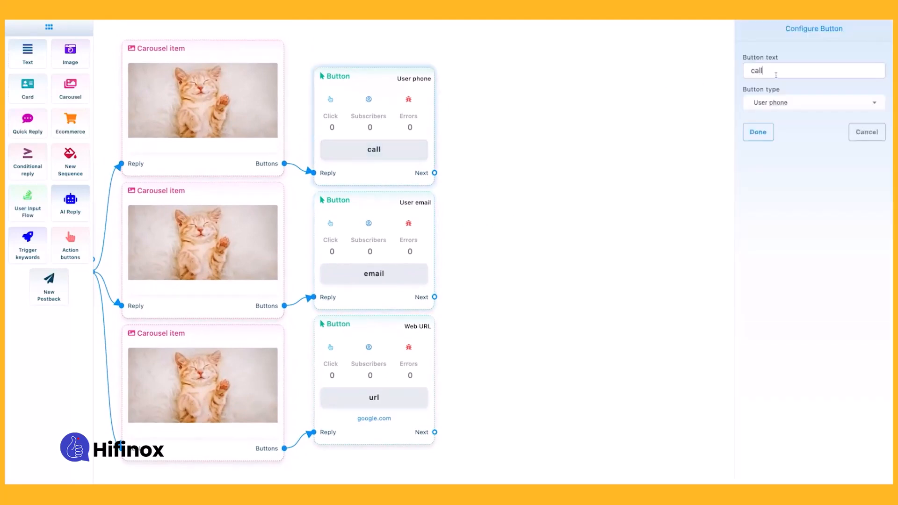
drag(767, 72, 740, 73)
click(775, 103)
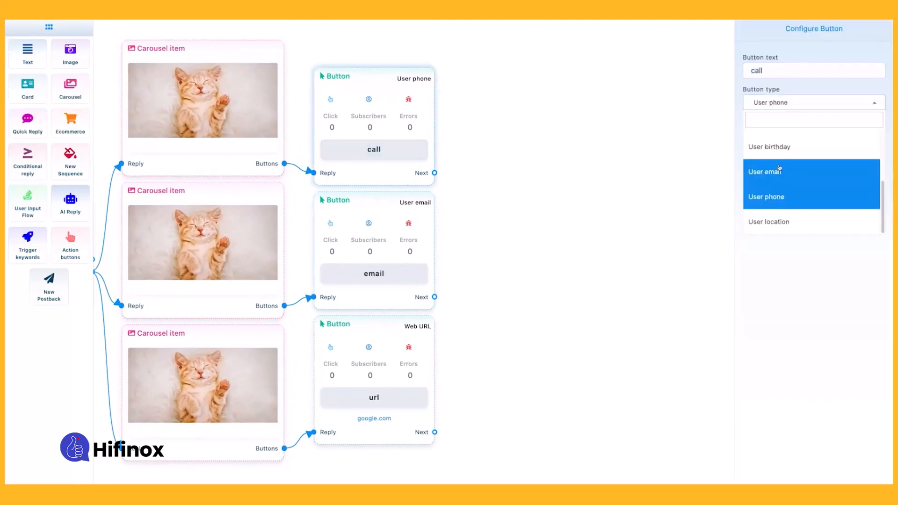
scroll(777, 175, up, 3)
click(776, 175)
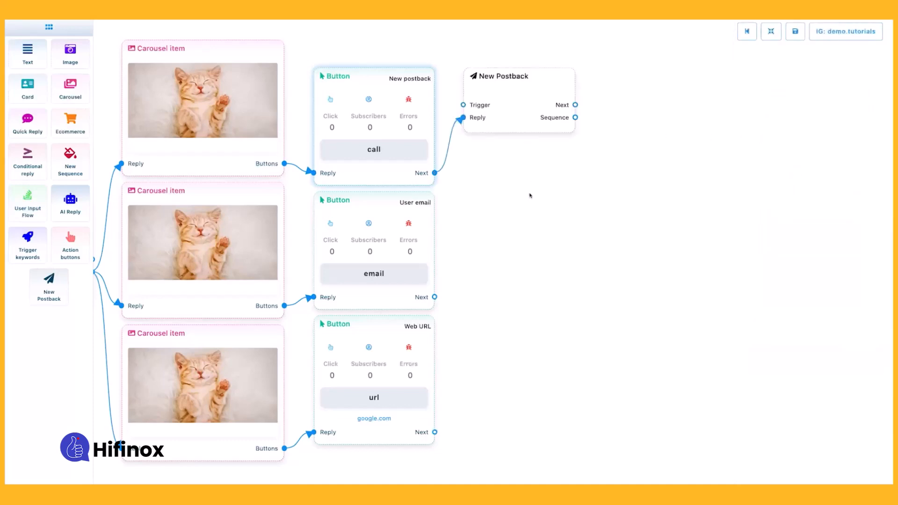
- Move the New Postback node lower beside the call button and connect its Next output to a new Image node
drag(521, 193, 332, 250)
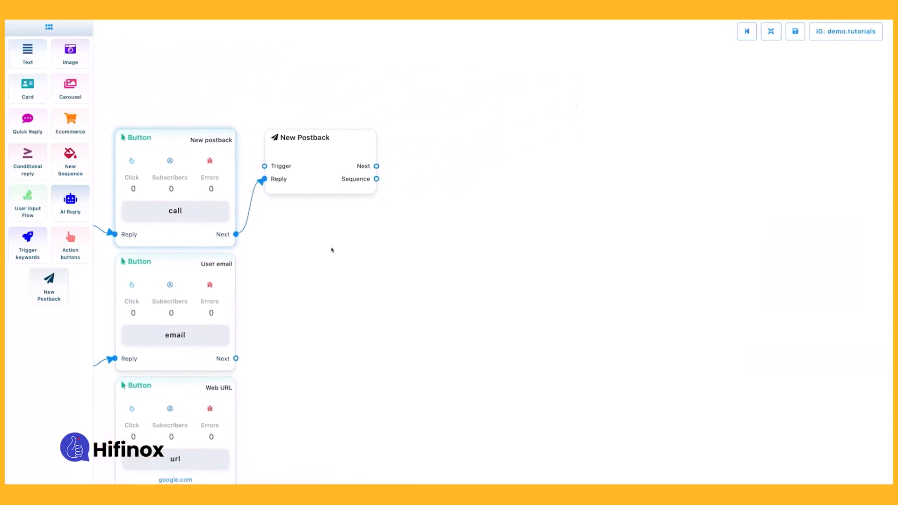
drag(323, 175, 339, 214)
drag(339, 258, 347, 219)
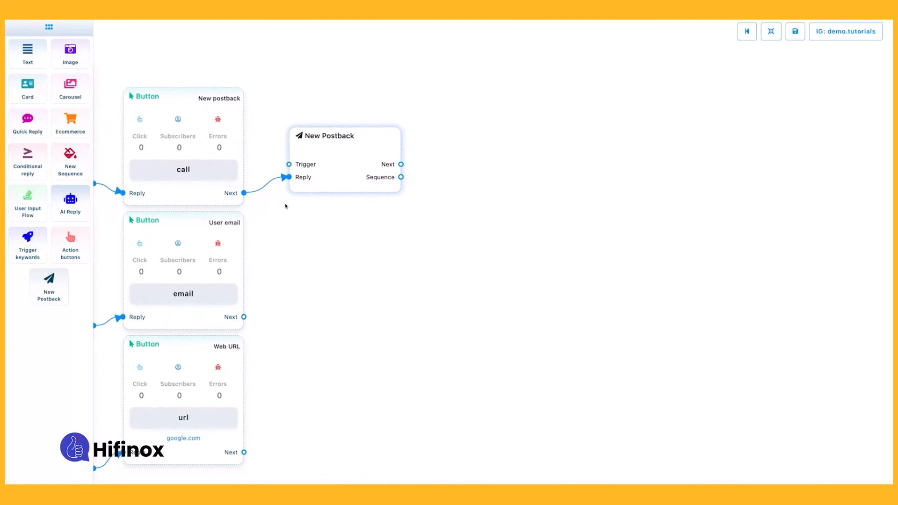
drag(61, 60, 456, 150)
drag(400, 165, 483, 207)
- Upload the cat photo as the Image node's reply image and apply it
click(539, 192)
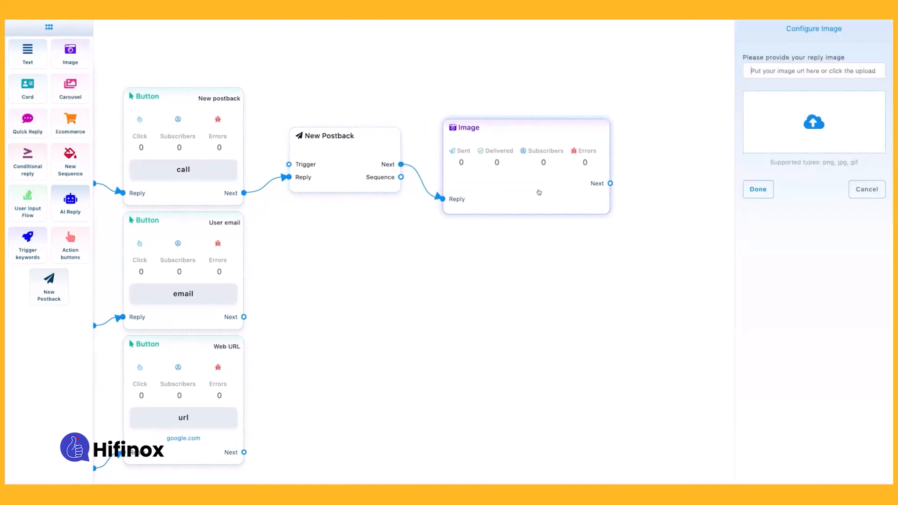
click(808, 133)
double_click(369, 227)
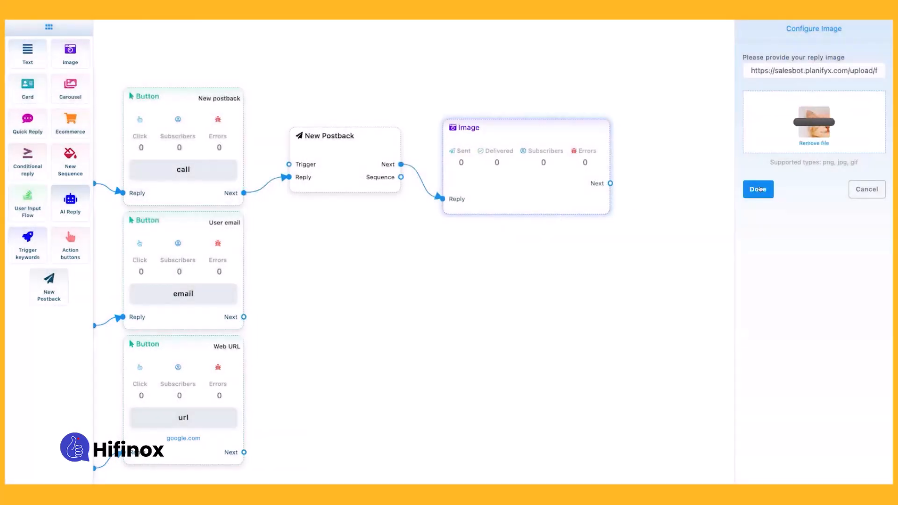
click(758, 189)
- Add a new Carousel node after the Image node and connect the image's Next output to its Reply input
drag(664, 222, 592, 231)
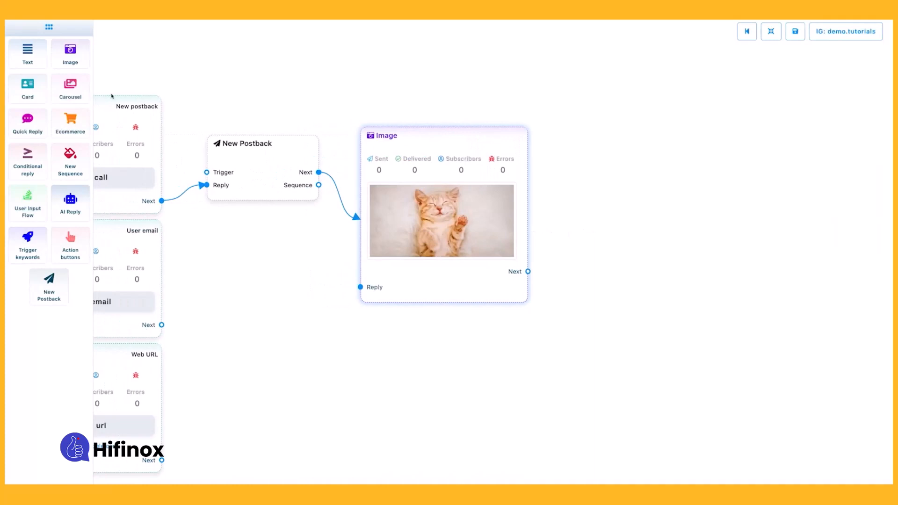
drag(71, 88, 672, 188)
drag(626, 225, 466, 217)
drag(529, 228, 462, 222)
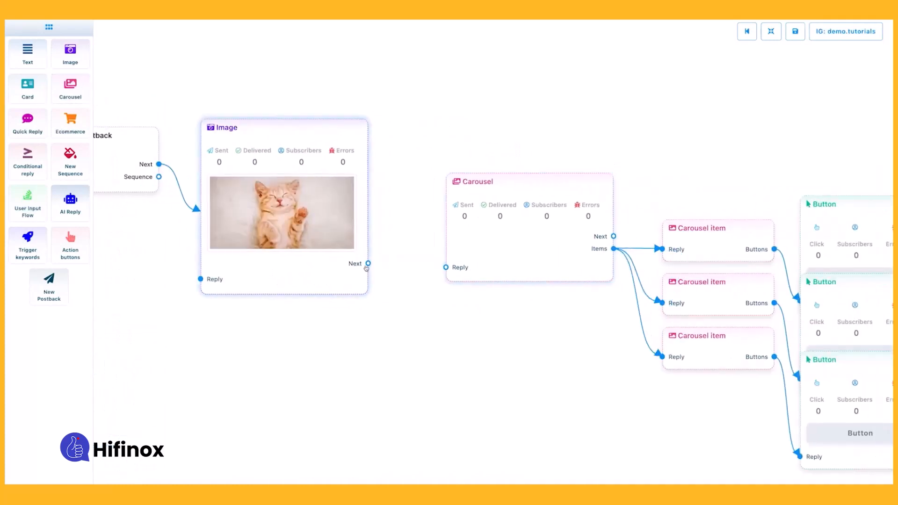
drag(368, 263, 446, 268)
- Delete the second and third items of the new carousel and move the remaining item's button upward
drag(568, 326, 399, 308)
right_click(510, 276)
click(521, 282)
right_click(526, 311)
click(536, 317)
drag(685, 199, 683, 125)
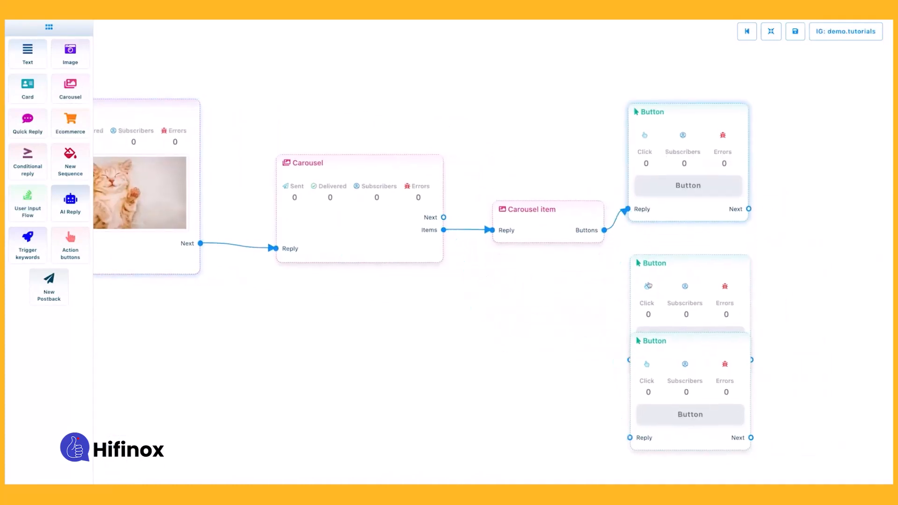
- Delete one of the two unconnected buttons and connect the carousel item's Buttons output to the remaining button's Reply input
right_click(669, 356)
click(679, 363)
drag(604, 230, 630, 360)
drag(582, 331, 380, 330)
drag(472, 123, 481, 110)
drag(475, 269, 526, 259)
drag(234, 306, 532, 336)
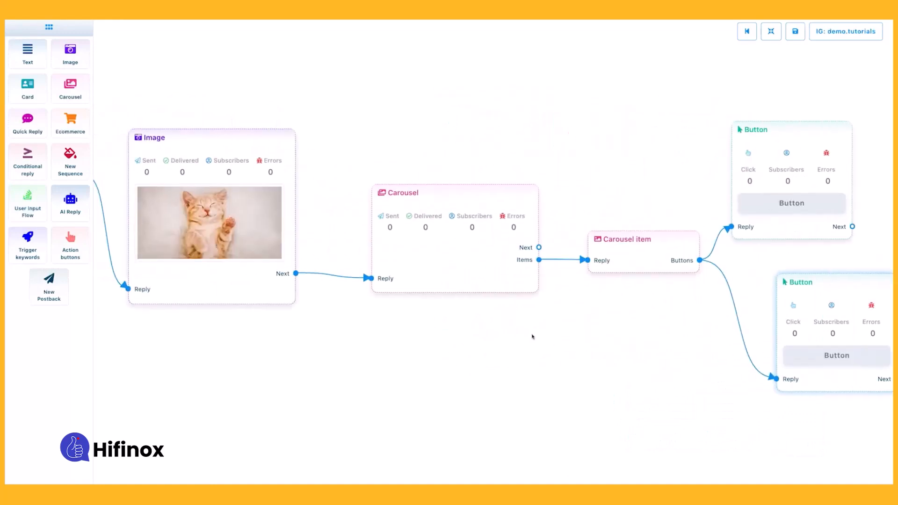
drag(337, 337, 521, 350)
- Set the New Postback node's title to "postback" and apply it
double_click(174, 158)
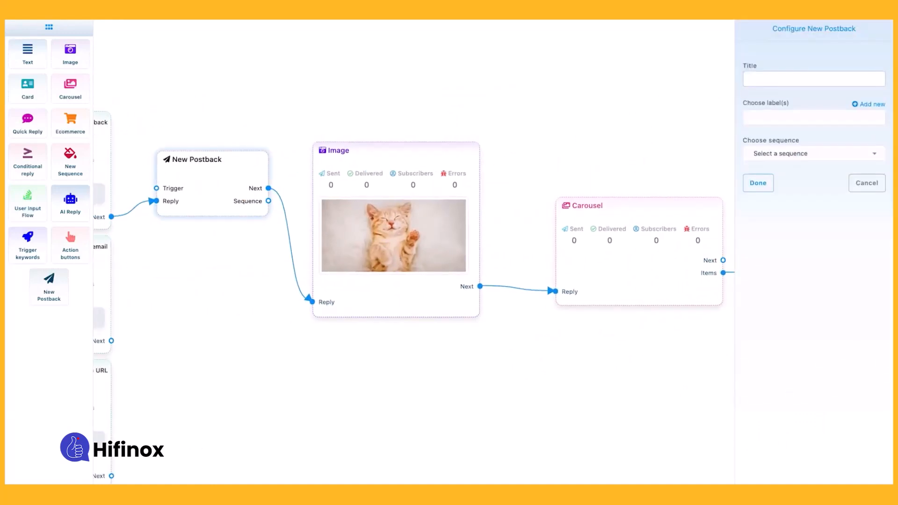
text(postback)
click(757, 183)
- Configure the carousel item's first button with the text "test" and the type User phone
drag(767, 185, 476, 157)
double_click(688, 227)
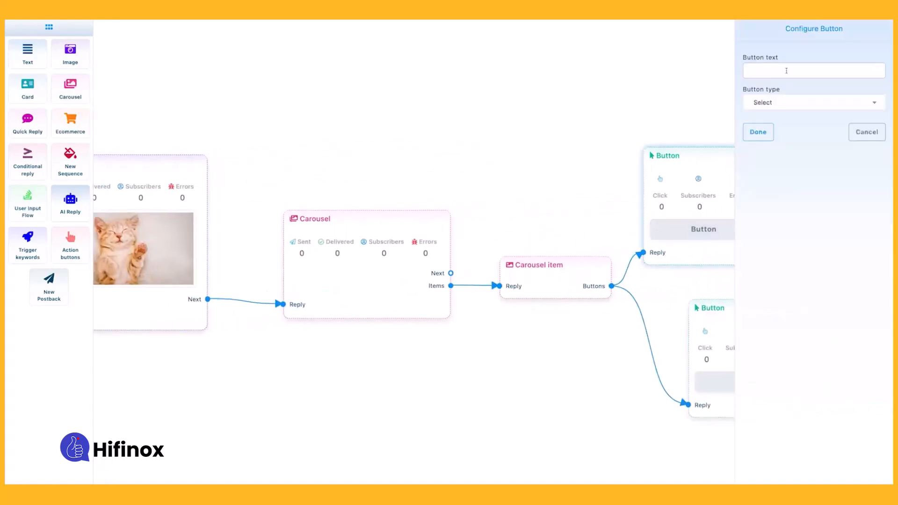
click(776, 103)
scroll(828, 158, down, 5)
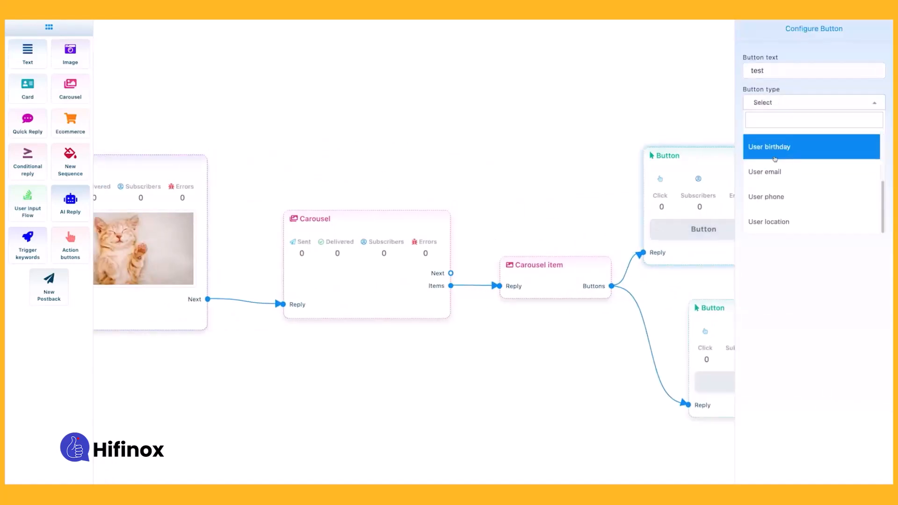
click(807, 196)
click(762, 133)
- Configure the carousel item's second button with the text "test2" and the type User email
drag(727, 308, 702, 302)
double_click(717, 372)
text(test2)
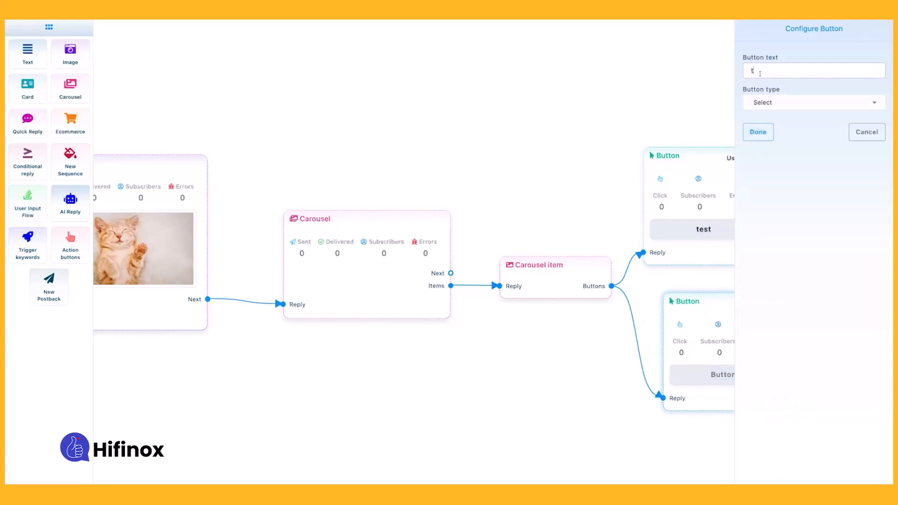
click(762, 103)
scroll(772, 196, down, 5)
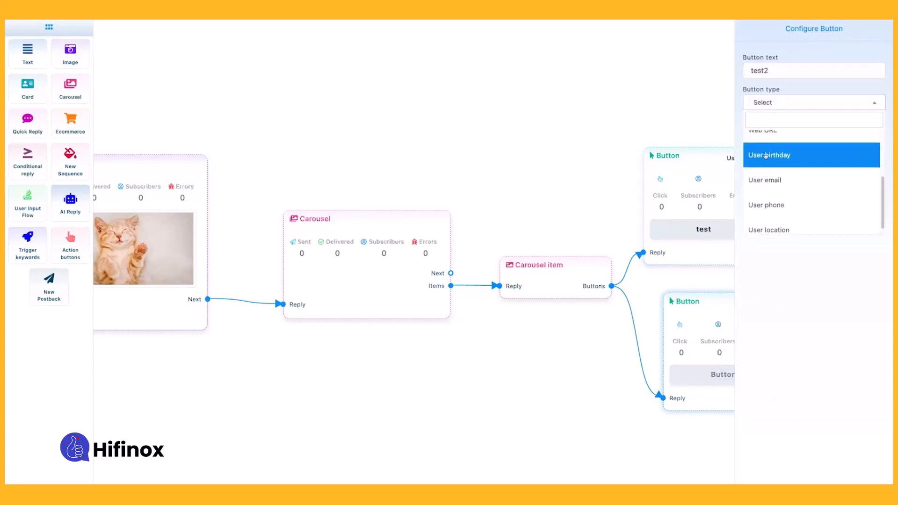
scroll(766, 161, up, 3)
scroll(768, 173, down, 3)
scroll(771, 204, up, 1)
click(771, 204)
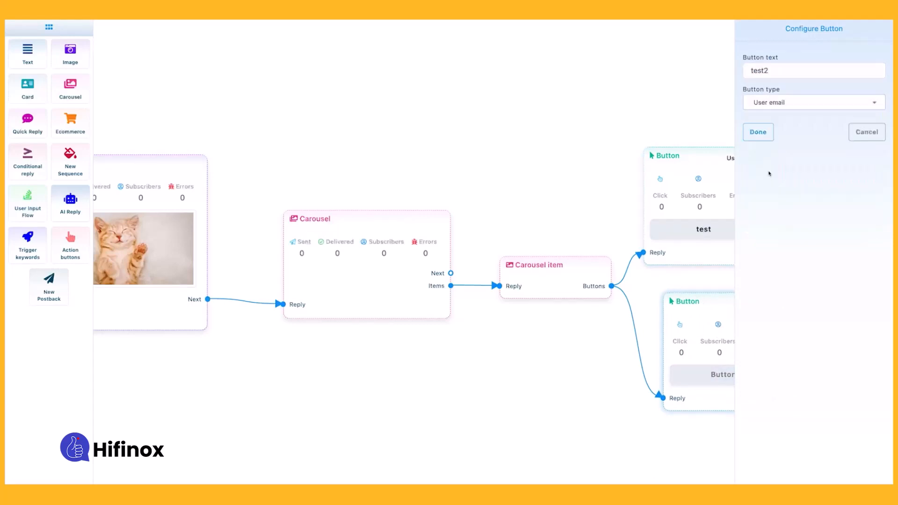
click(761, 130)
- Tidy the node layout and upload the cat photo cute-cat-photos-1593441022.jpg as the carousel item's reply image
click(770, 31)
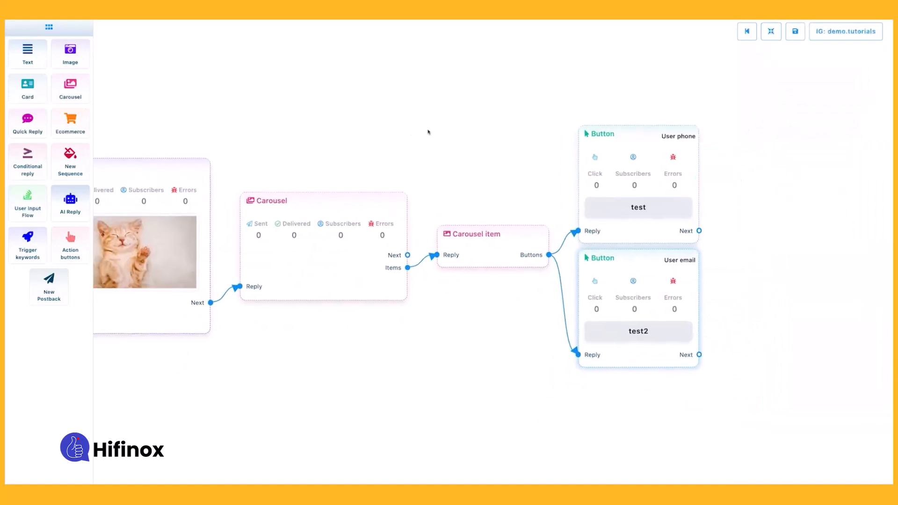
click(512, 239)
click(791, 129)
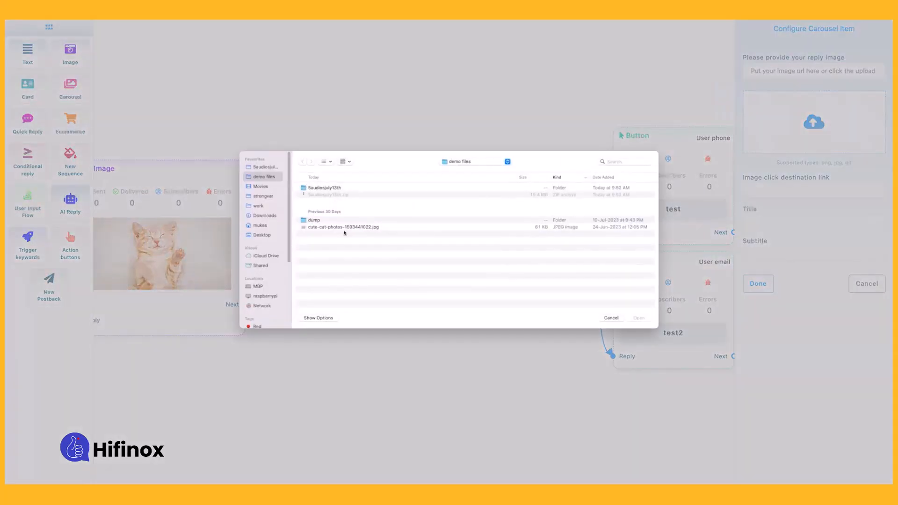
double_click(344, 231)
click(759, 222)
click(756, 254)
click(757, 282)
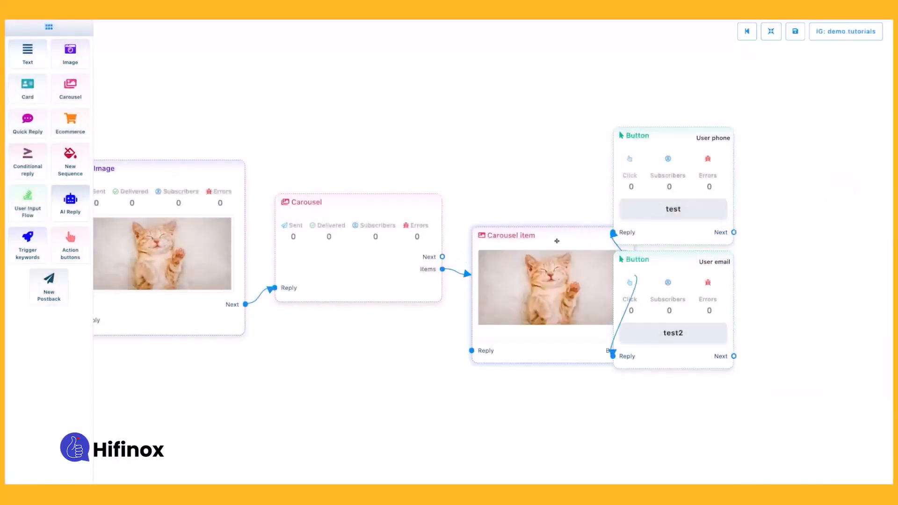
- Save the flow and send "hi" to the bot in the Instagram chat
click(794, 31)
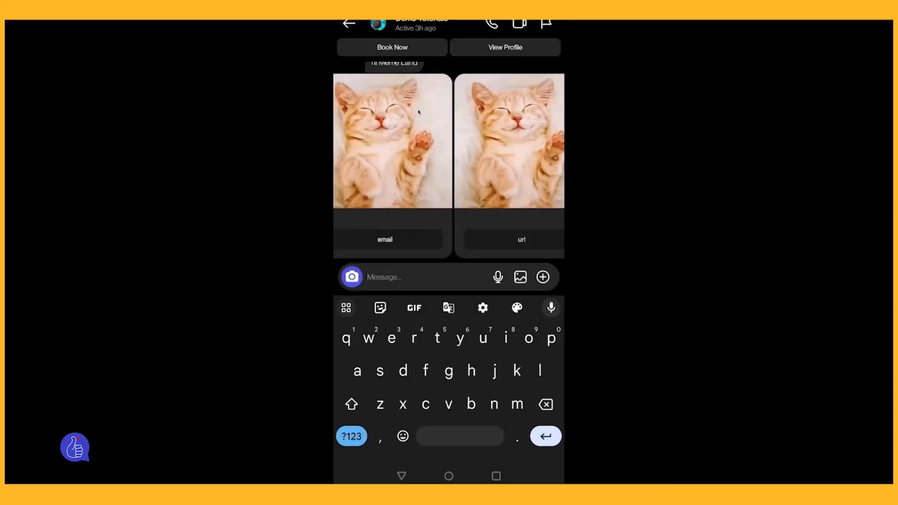
text(hi)
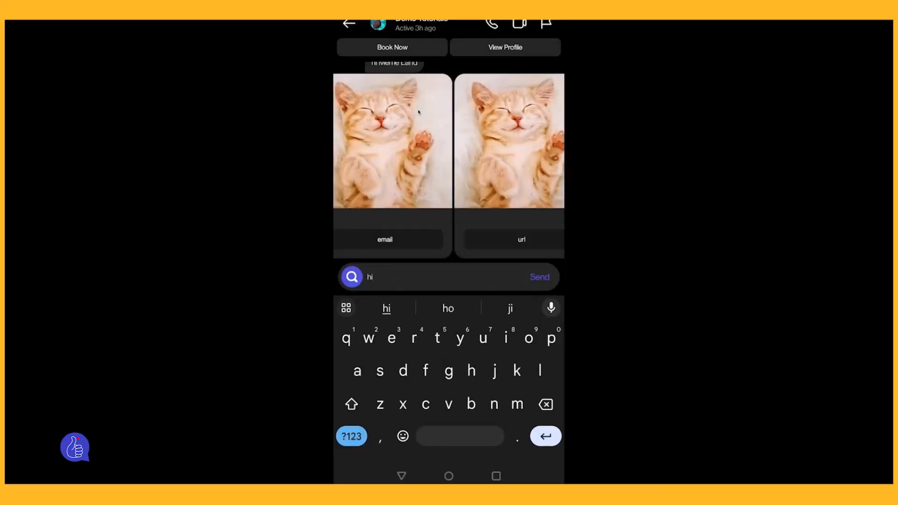
click(538, 276)
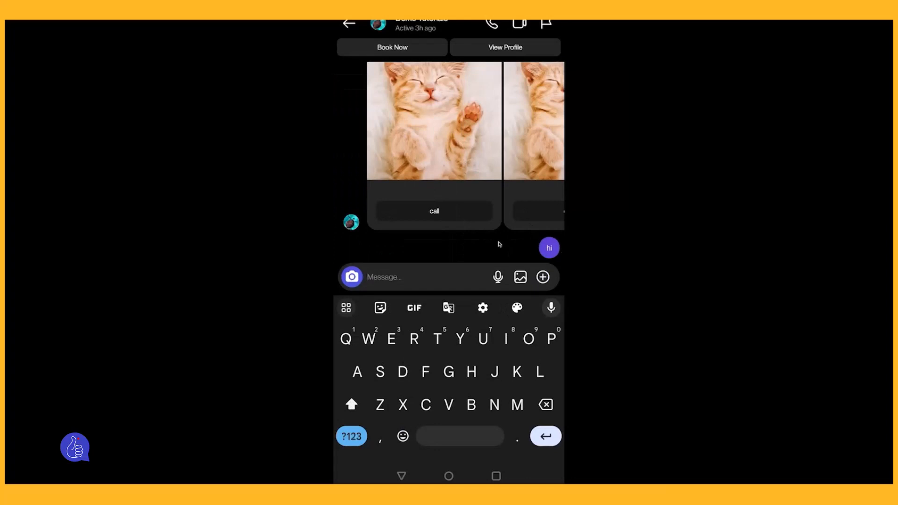
- Browse the carousel reply in the chat, choose its call button and examine the image and carousel the bot sends
drag(466, 220, 355, 211)
drag(360, 208, 575, 201)
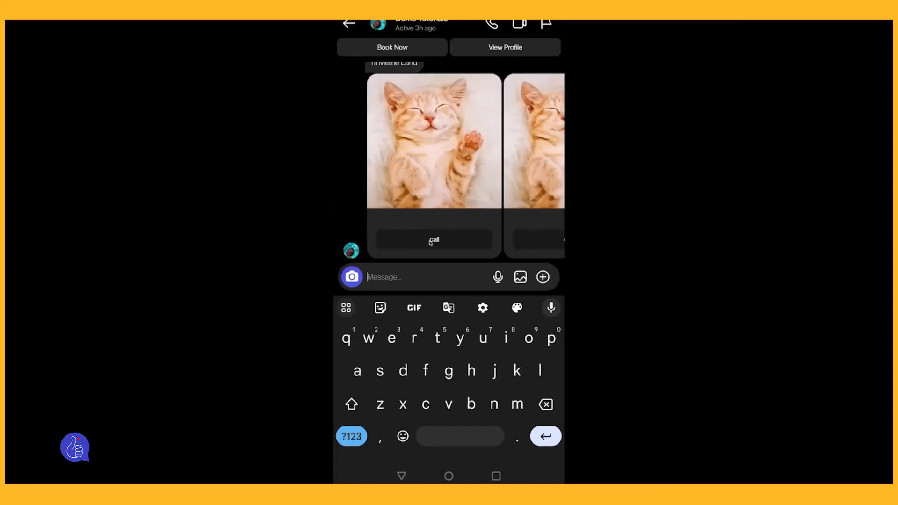
click(433, 240)
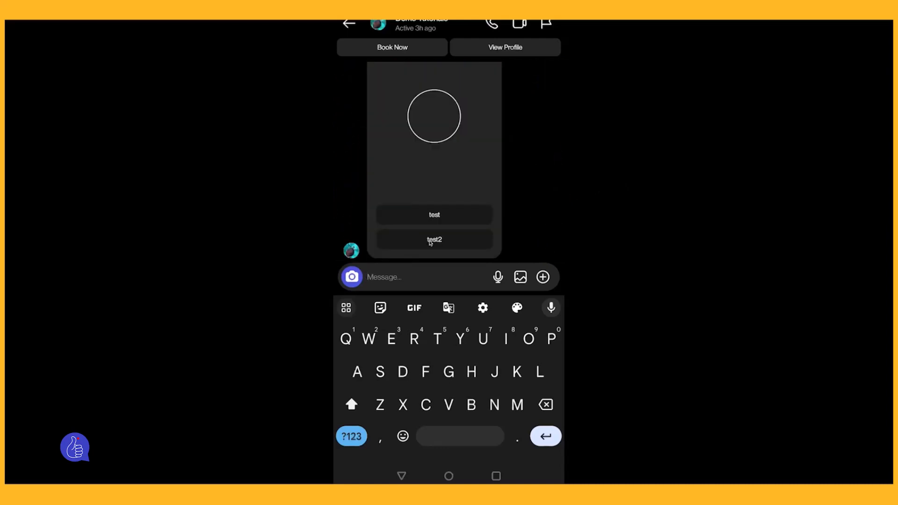
scroll(491, 126, up, 3)
scroll(486, 119, down, 3)
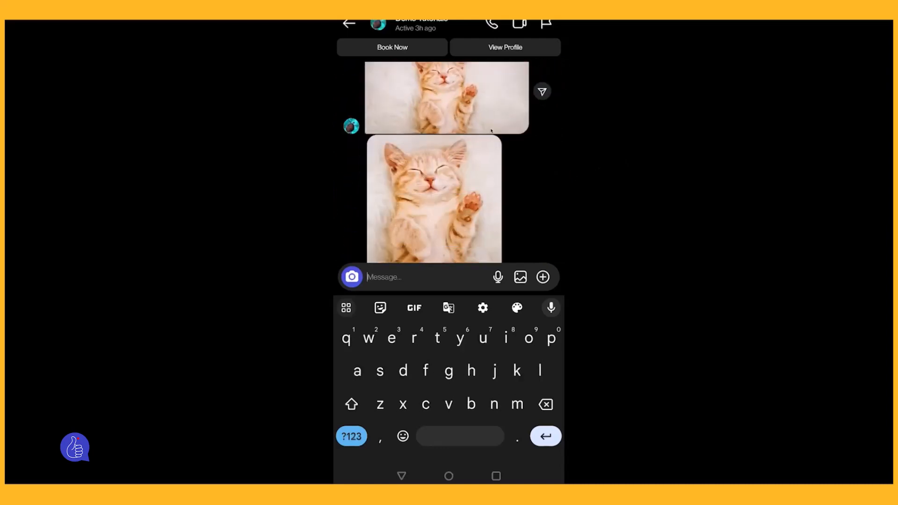
scroll(513, 177, up, 1)
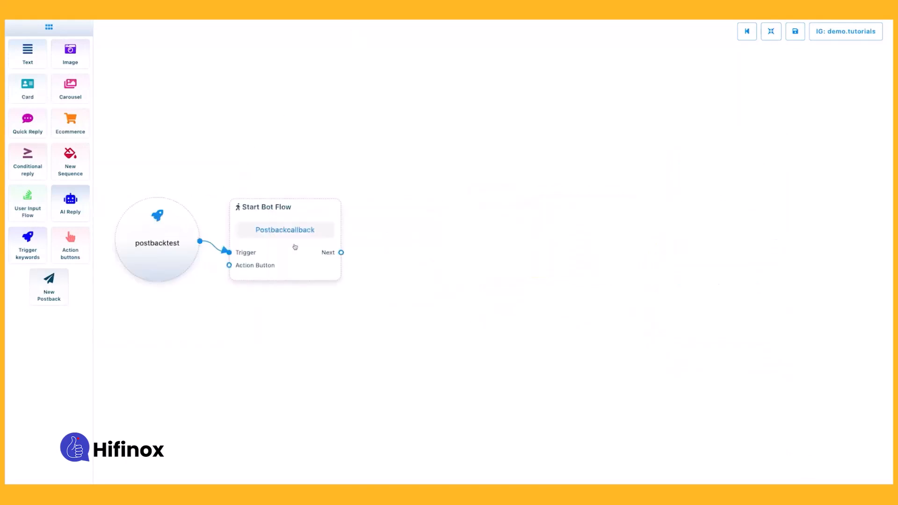
- Add a Carousel node to the Postbackcallback flow, connect Start Bot Flow's Next output to its Reply input and tidy the layout
drag(76, 91, 449, 238)
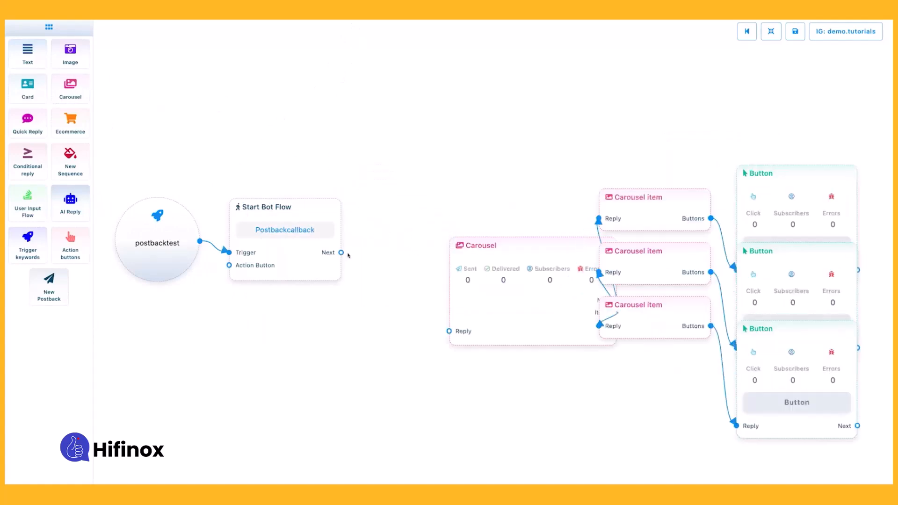
drag(341, 253, 449, 331)
click(770, 31)
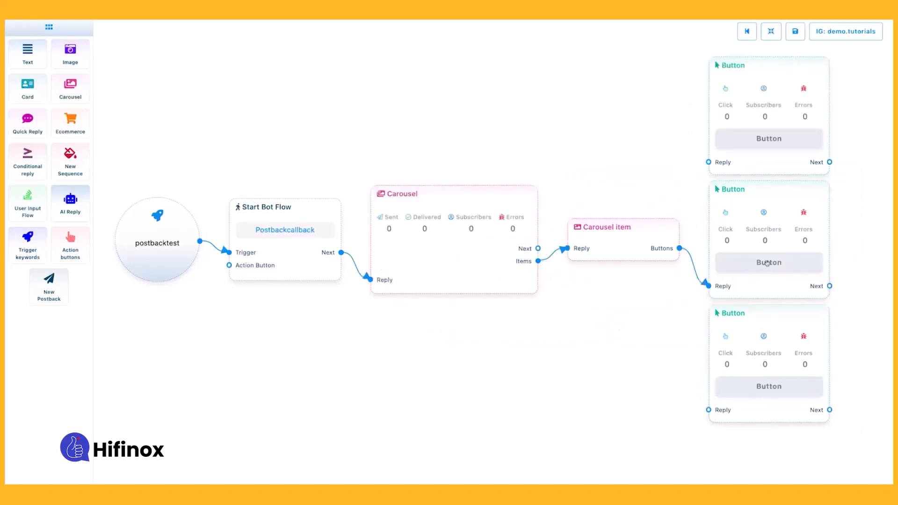
- Delete the two unconnected buttons and apply the cat photo as the carousel item's reply image
right_click(762, 141)
click(770, 145)
right_click(745, 328)
click(760, 333)
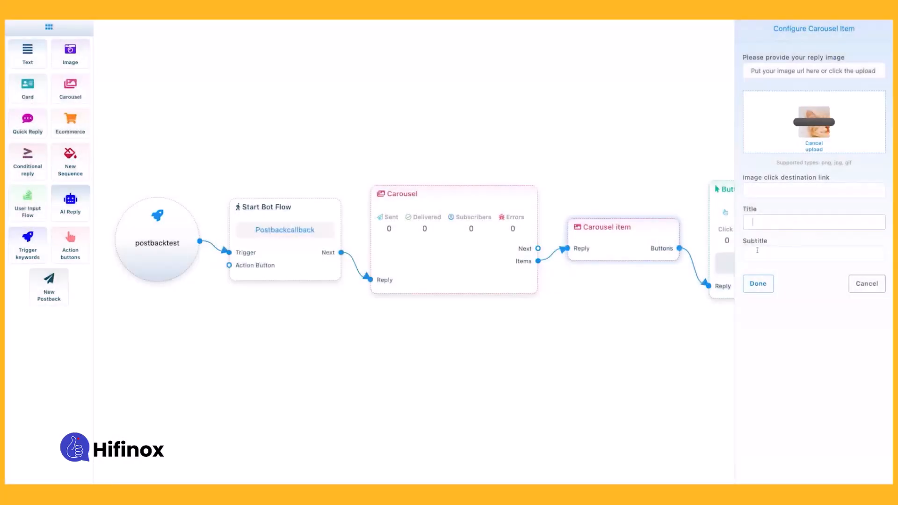
click(757, 283)
click(771, 31)
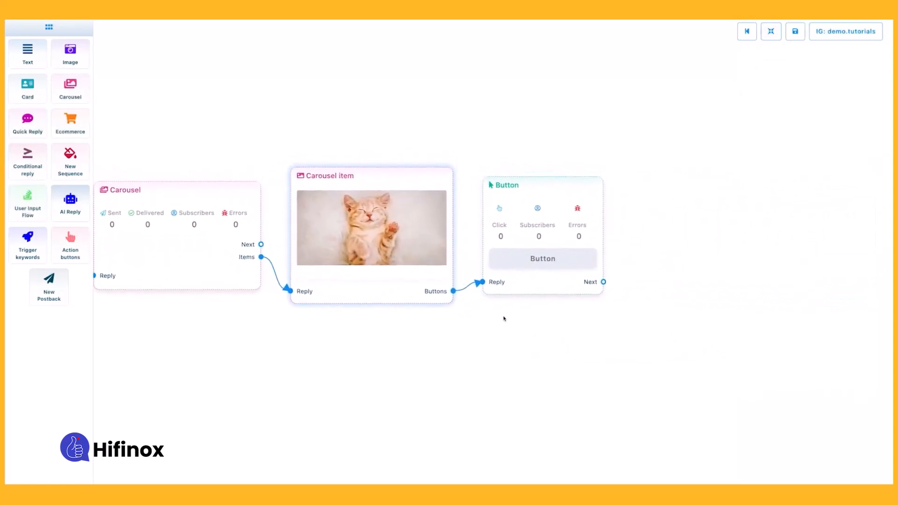
- Configure the carousel item's button with the text "postback", the type Postback and the Postback ID postback
double_click(561, 241)
click(788, 103)
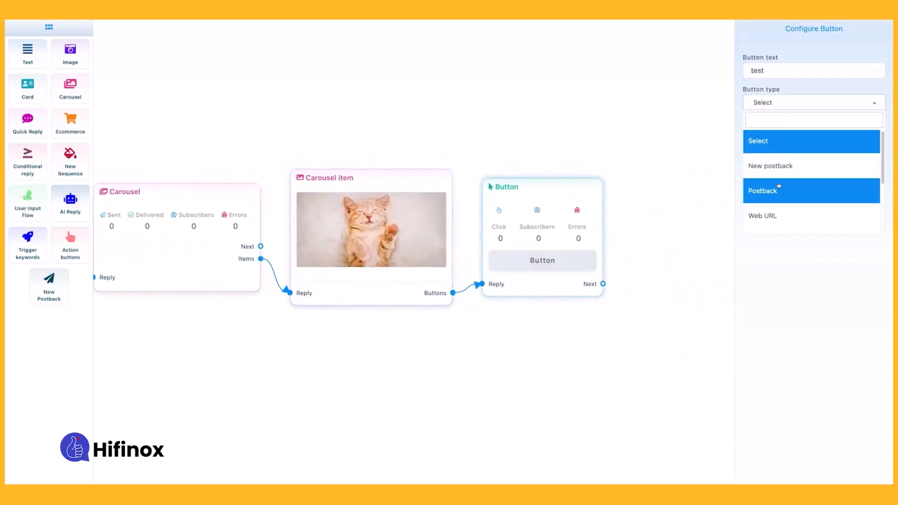
scroll(777, 187, down, 1)
click(776, 159)
click(777, 133)
click(776, 245)
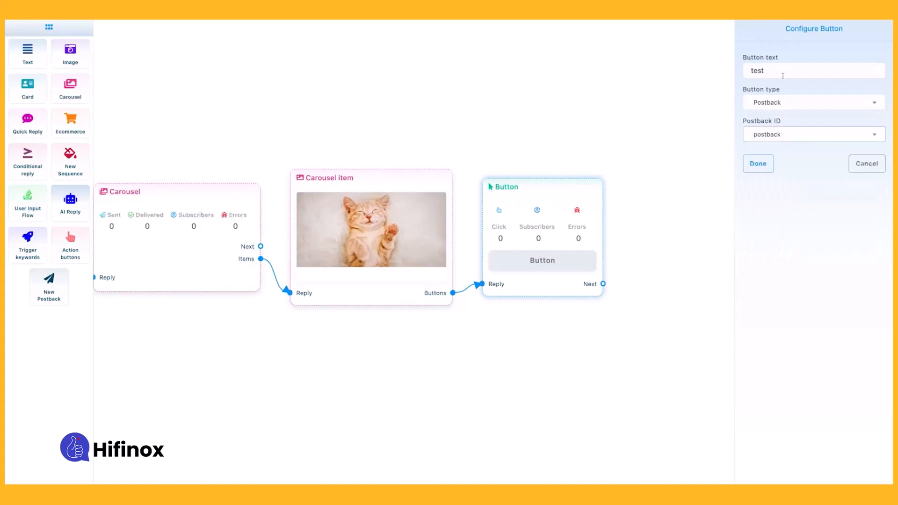
drag(765, 70, 744, 70)
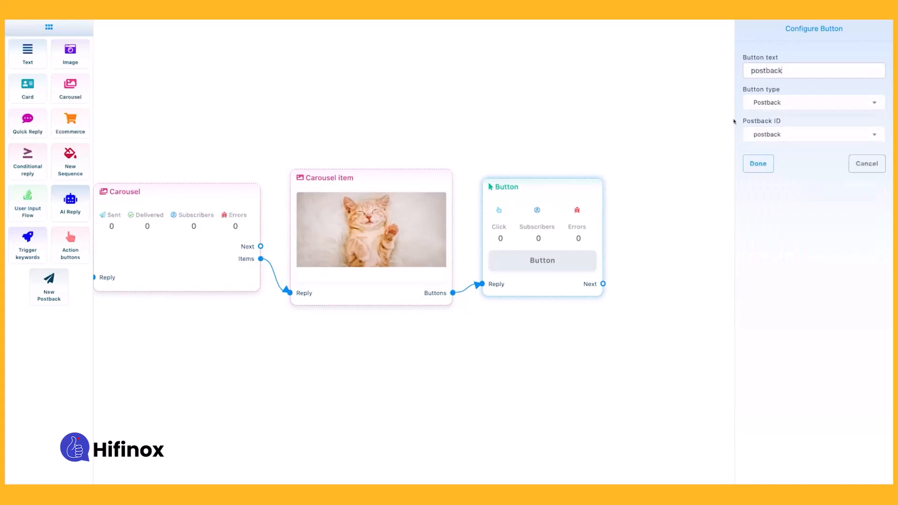
text(test)
click(758, 164)
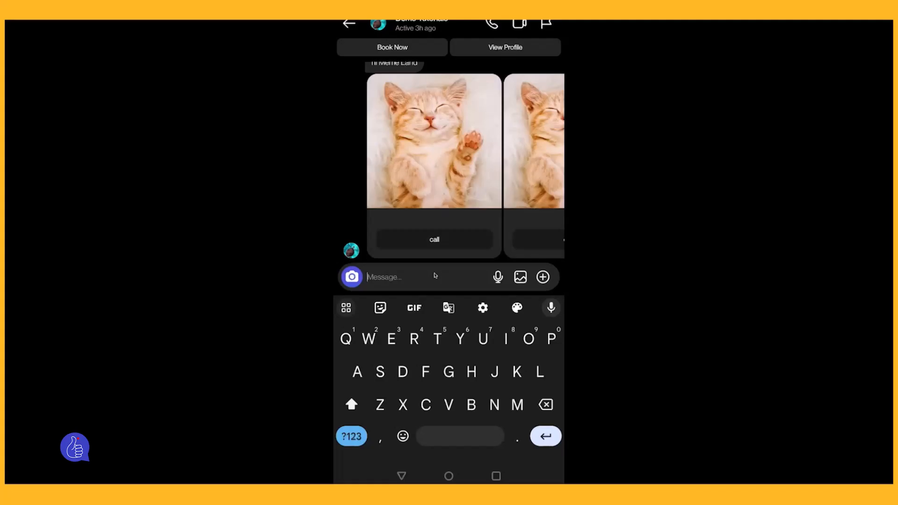
- Send "postbacktest" to the bot in the Instagram chat to test the postback flow
text(postbacktest)
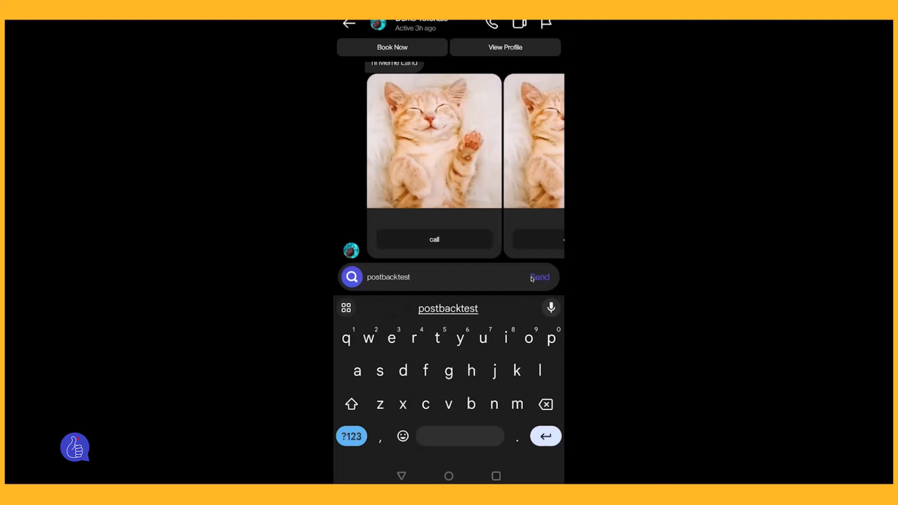
click(539, 277)
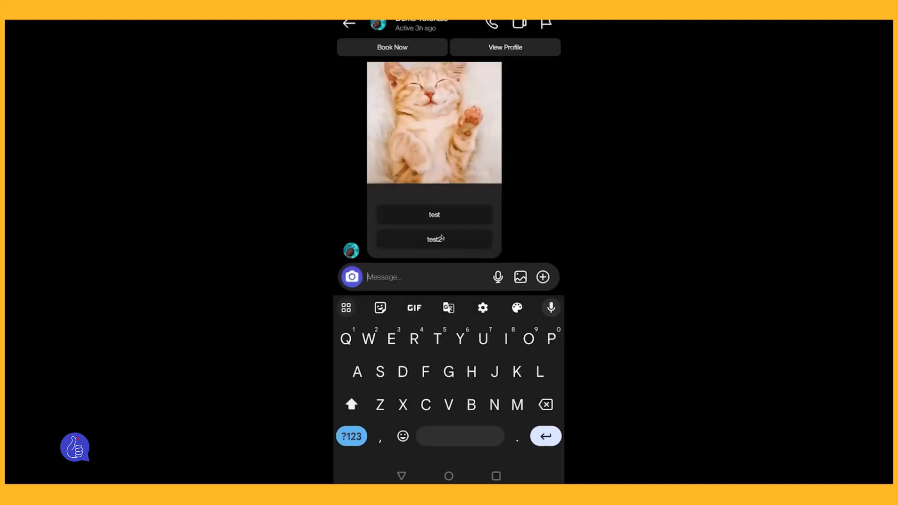
text(l)
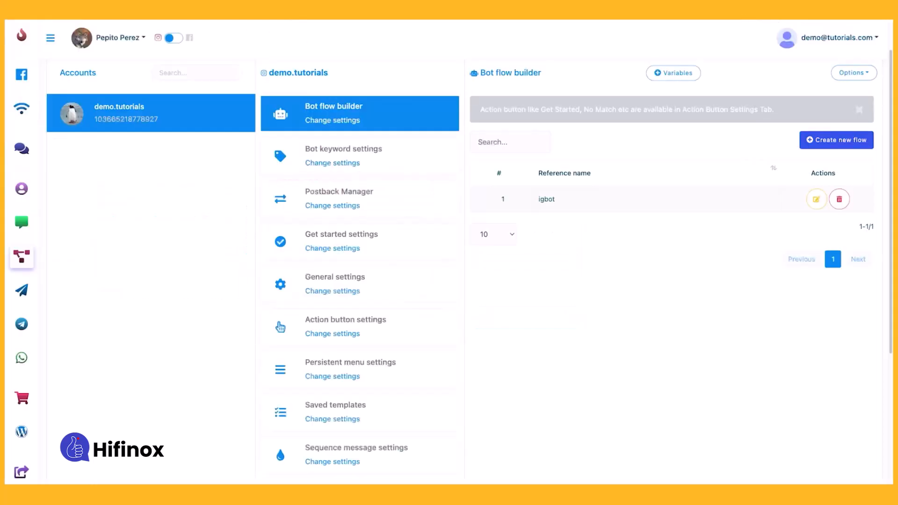
- Go to the dashboard, open the bot manager and create a new flow for the Instagram account
click(23, 41)
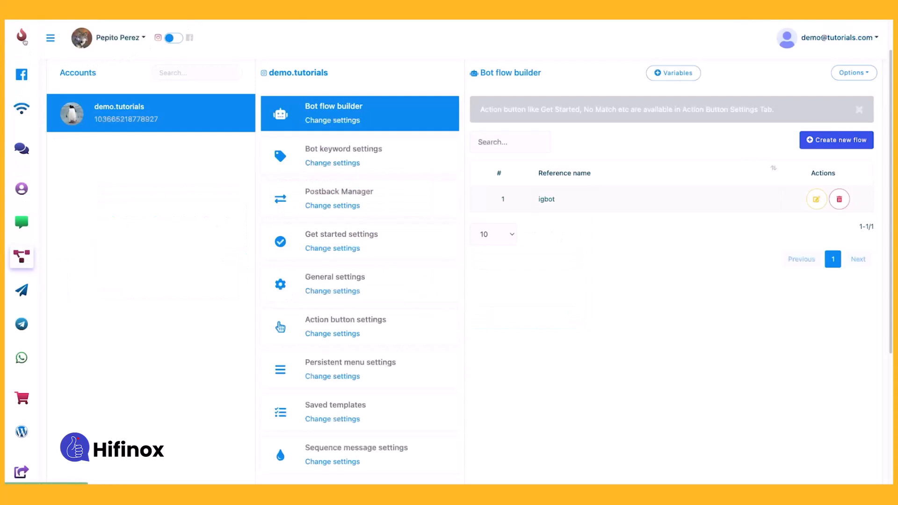
click(49, 38)
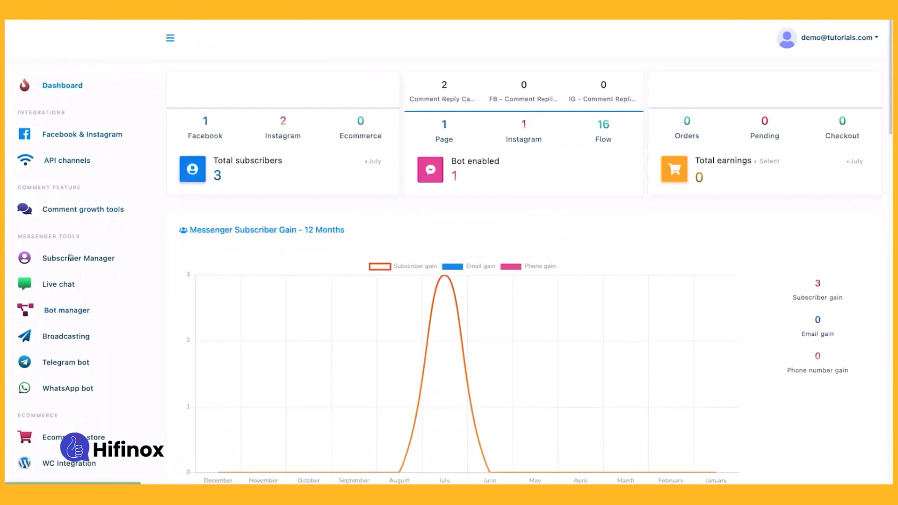
click(71, 310)
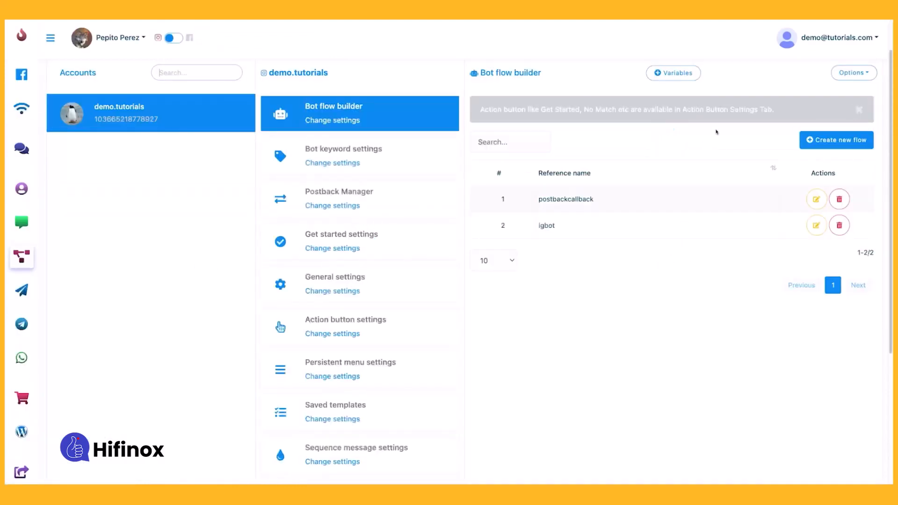
click(836, 139)
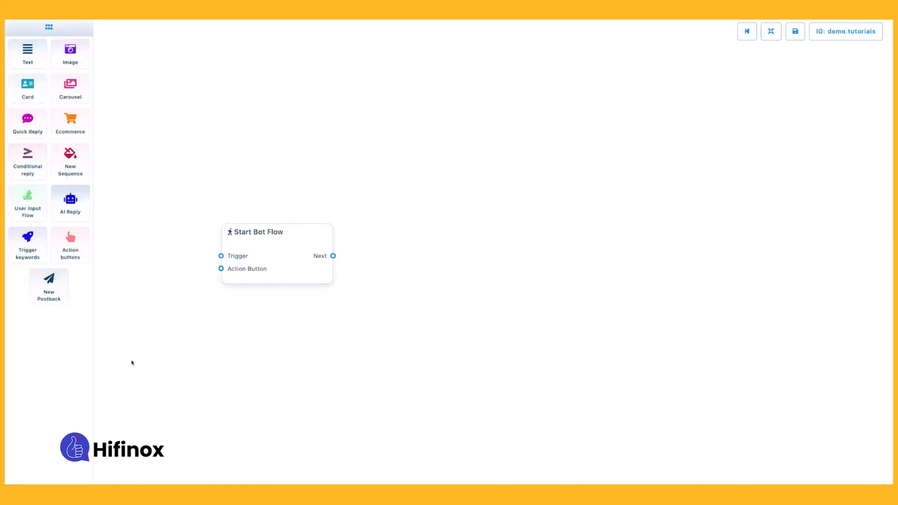
- Add a Trigger keywords node before Start Bot Flow, connect it to the Trigger input and bring the two nodes closer together
mouse_move(202, 375)
mouse_down()
mouse_move(222, 257)
mouse_move(379, 271)
mouse_up()
drag(157, 374, 188, 282)
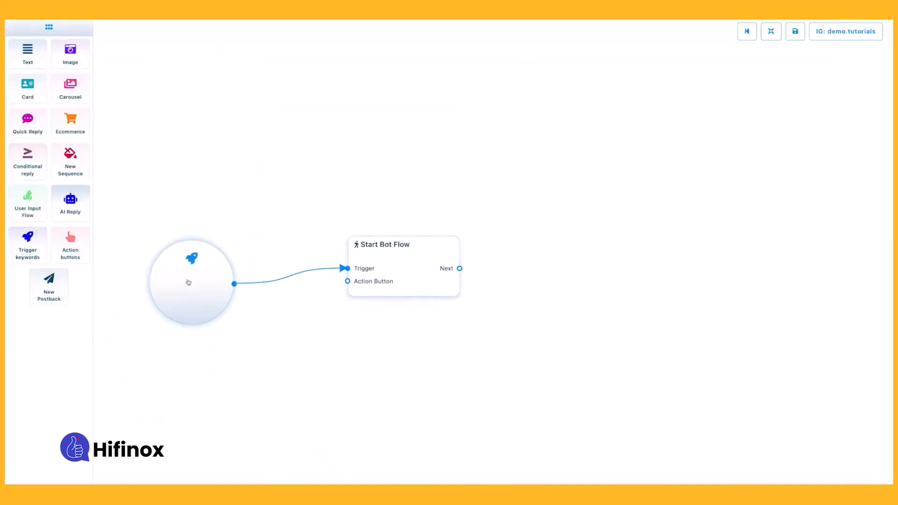
drag(381, 265, 332, 271)
- Add a Text node after Start Bot Flow and connect the Next output to its Reply input
drag(410, 276, 446, 278)
click(474, 292)
drag(507, 304, 505, 280)
- Set the reply message of the Text node after Start Bot Flow to "what is price"
double_click(507, 283)
click(794, 103)
text(what is price)
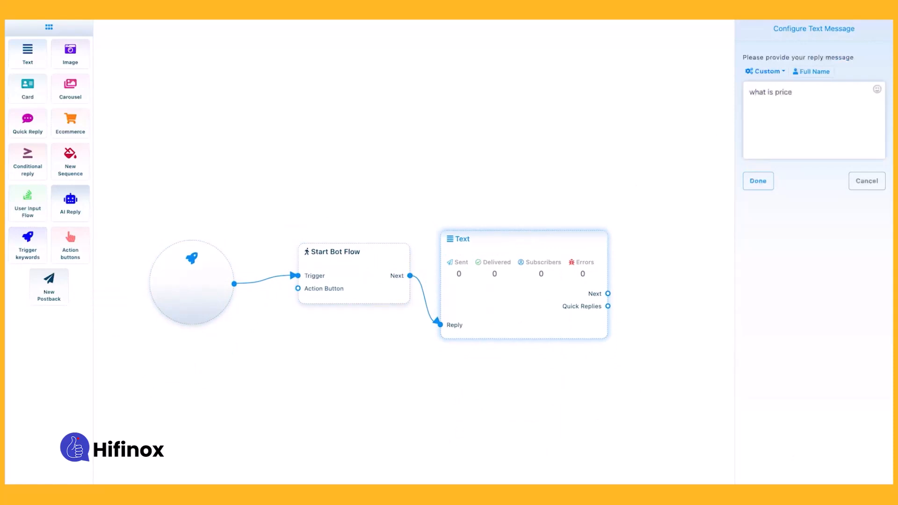
key(ctrl+a)
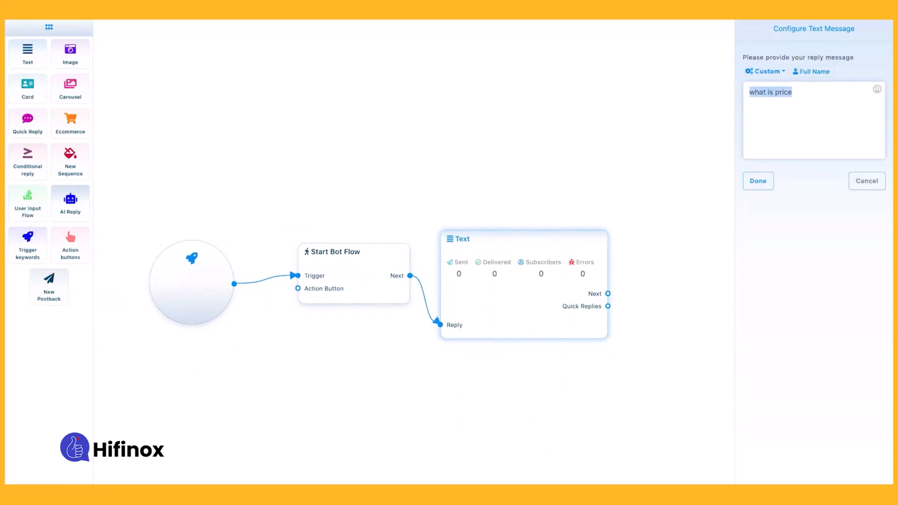
click(753, 184)
- Attach a Quick Reply node to the Text node's Quick Replies output, with type New Postback and button text "price"
drag(608, 324, 636, 295)
drag(672, 322, 677, 274)
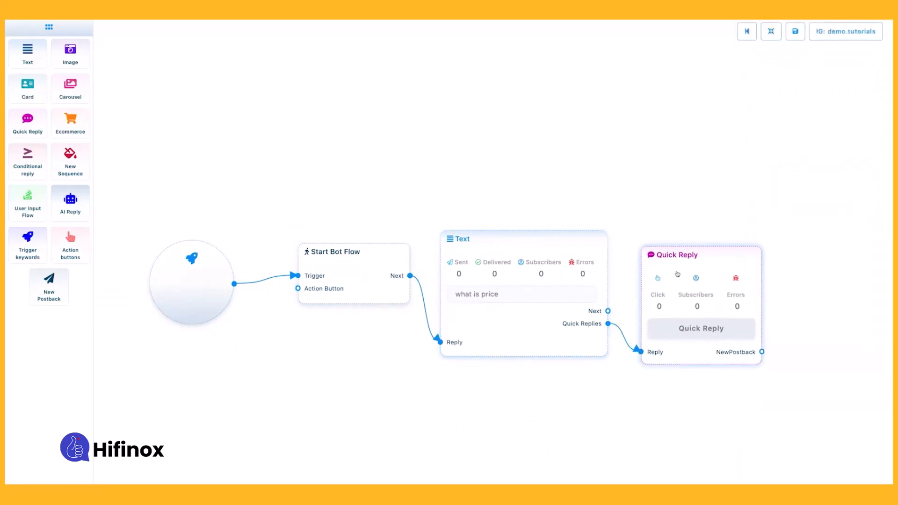
click(677, 274)
click(797, 70)
click(776, 132)
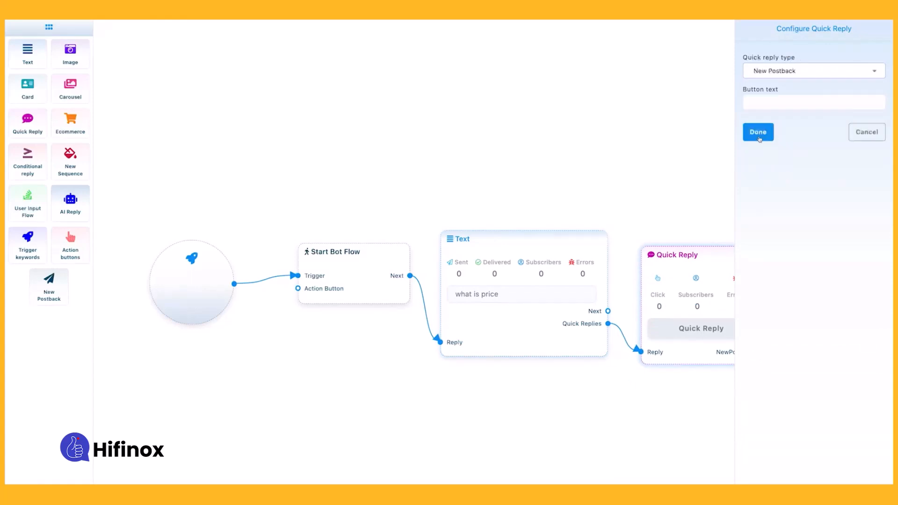
click(758, 132)
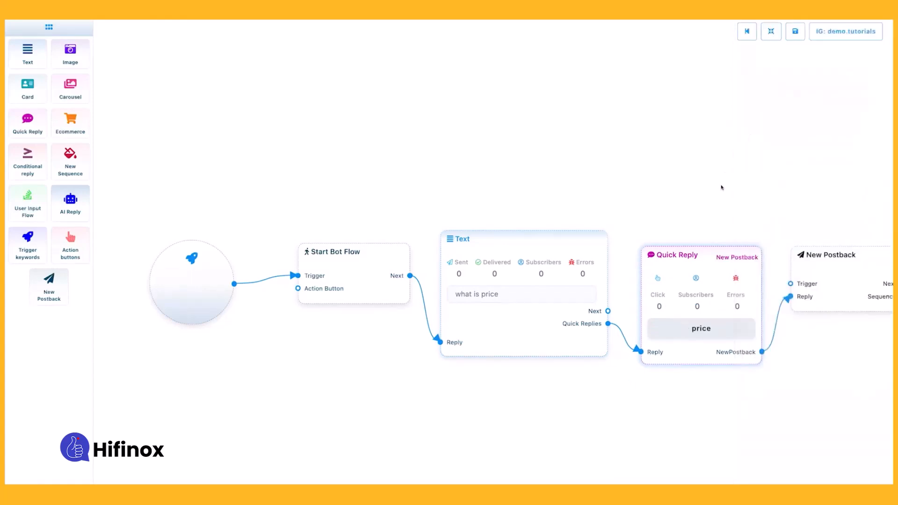
- Add a Text node after New Postback, connect Next to its Reply input and set its message to "price is 1$"
drag(722, 187, 339, 147)
drag(448, 230, 448, 231)
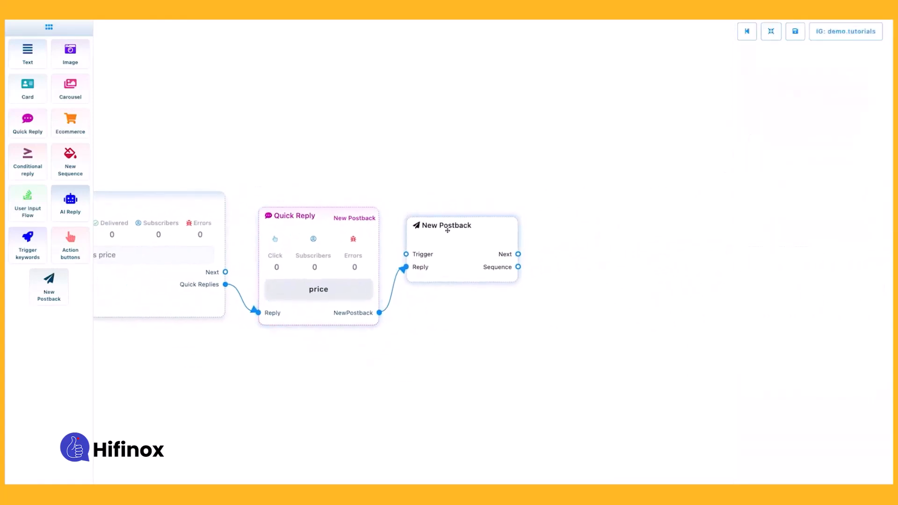
drag(27, 51, 570, 205)
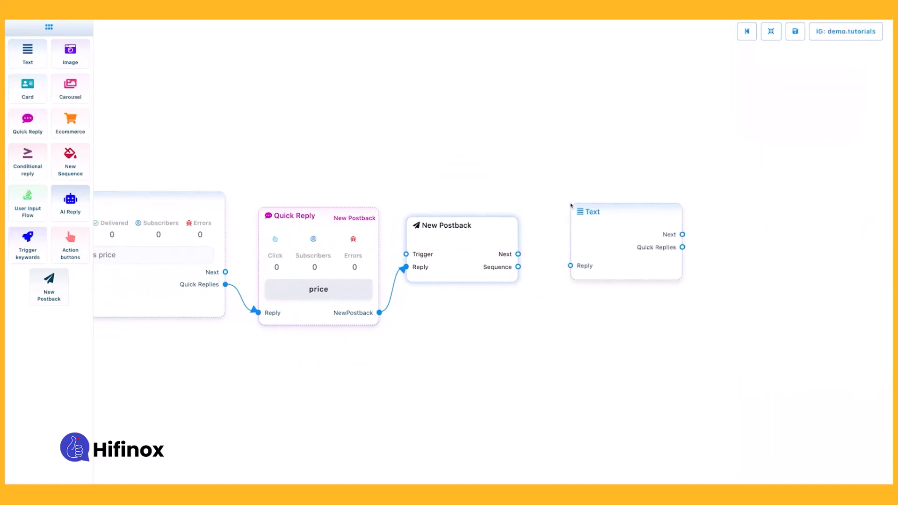
drag(517, 254, 571, 297)
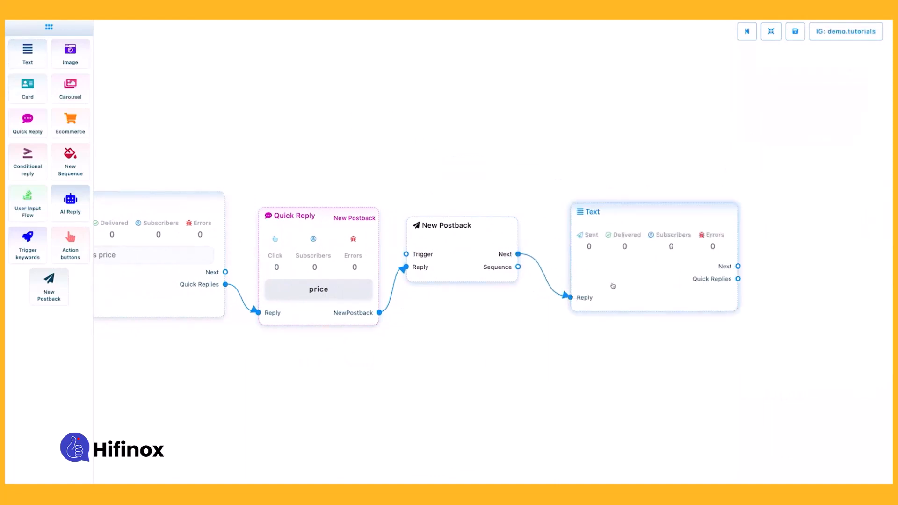
double_click(611, 284)
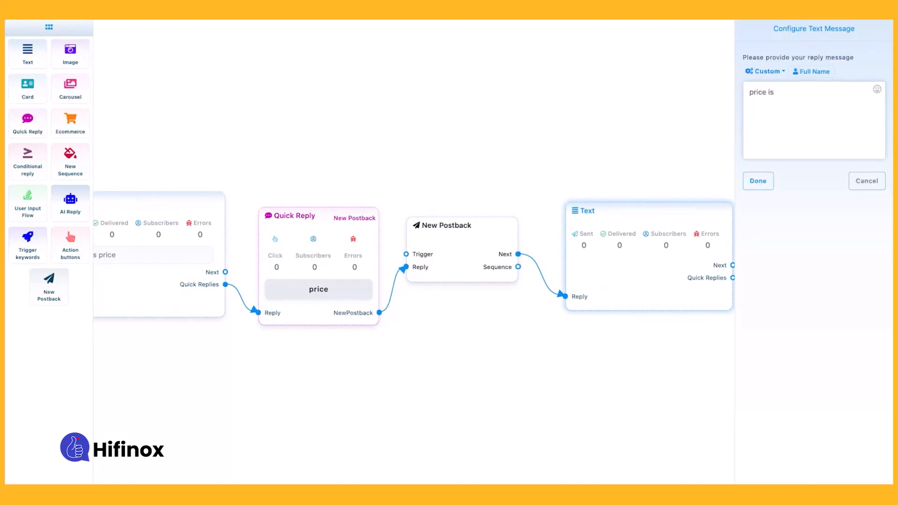
click(757, 180)
- Give the Start Bot Flow node the title "bot"
drag(333, 176, 577, 182)
drag(272, 219, 354, 247)
double_click(301, 263)
click(779, 73)
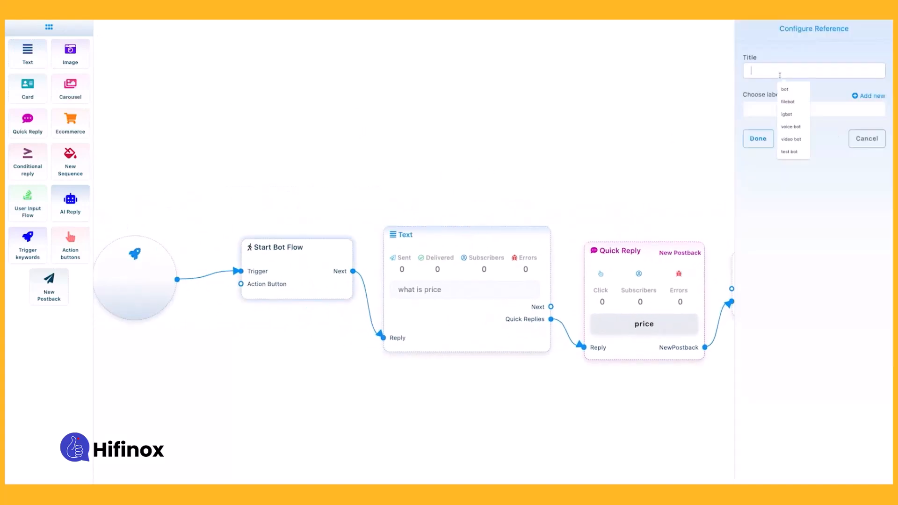
click(784, 88)
click(757, 138)
- Set the trigger node's keyword to "price" with exact keyword match
double_click(161, 263)
text(price)
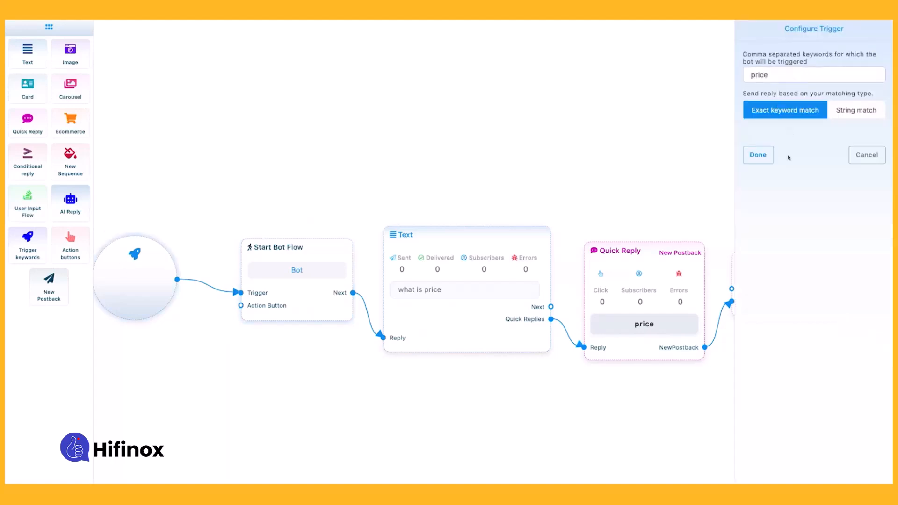
click(757, 154)
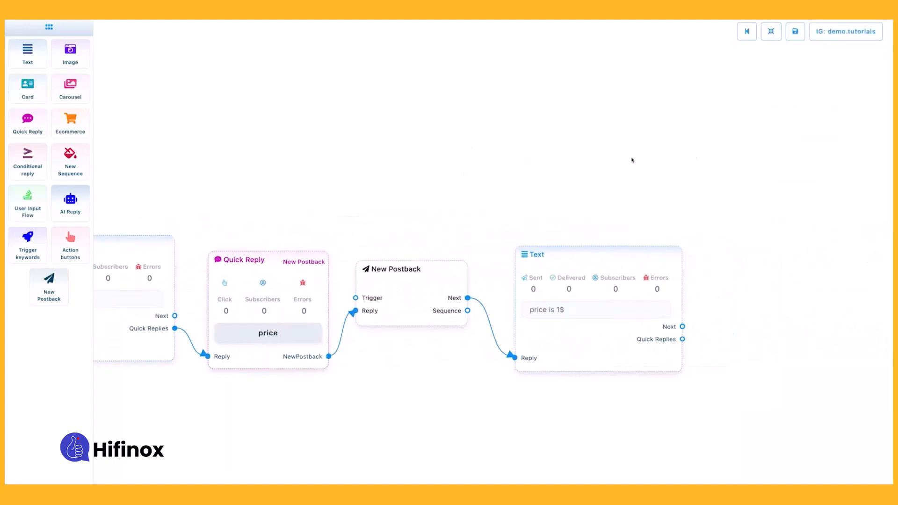
- Title the New Postback node "price" and save the flow
double_click(391, 246)
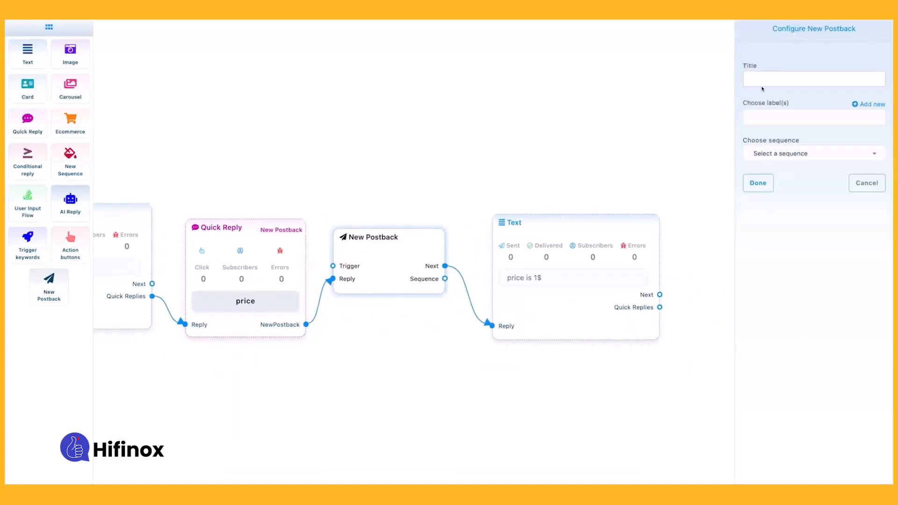
click(763, 77)
text(price)
click(757, 183)
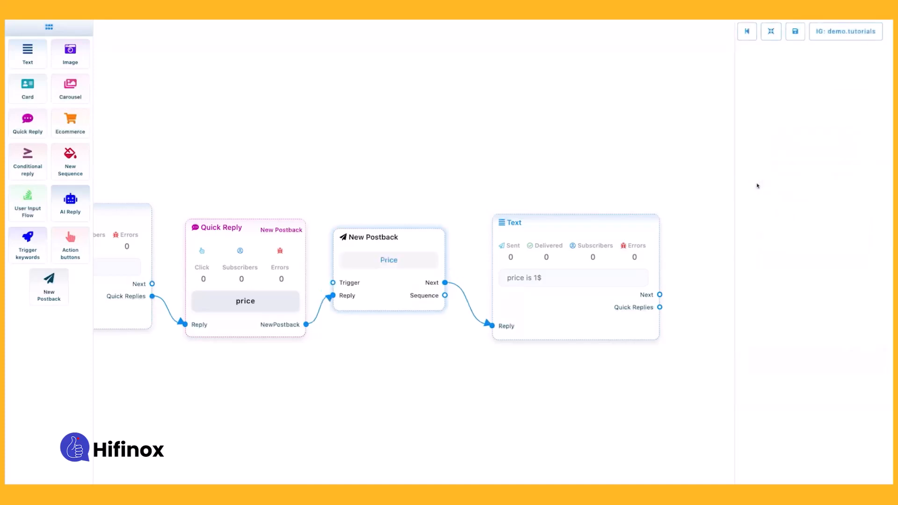
click(795, 32)
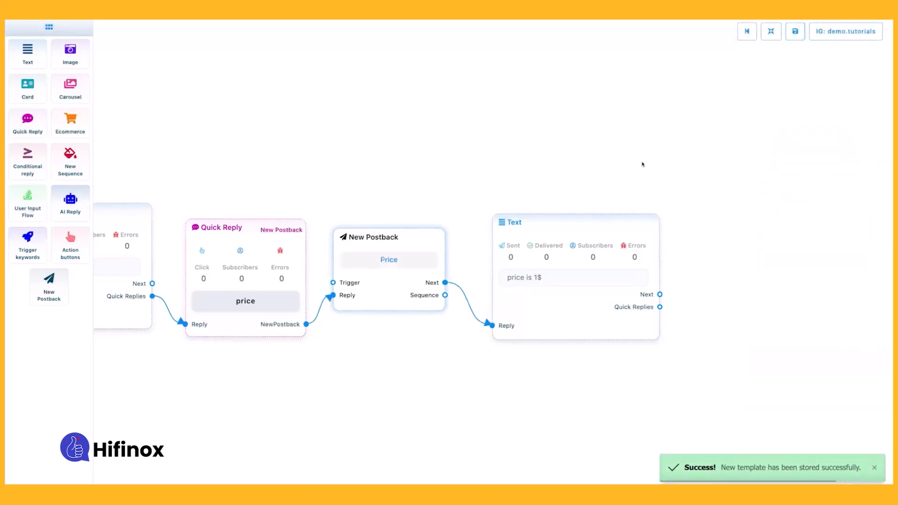
drag(642, 164, 649, 164)
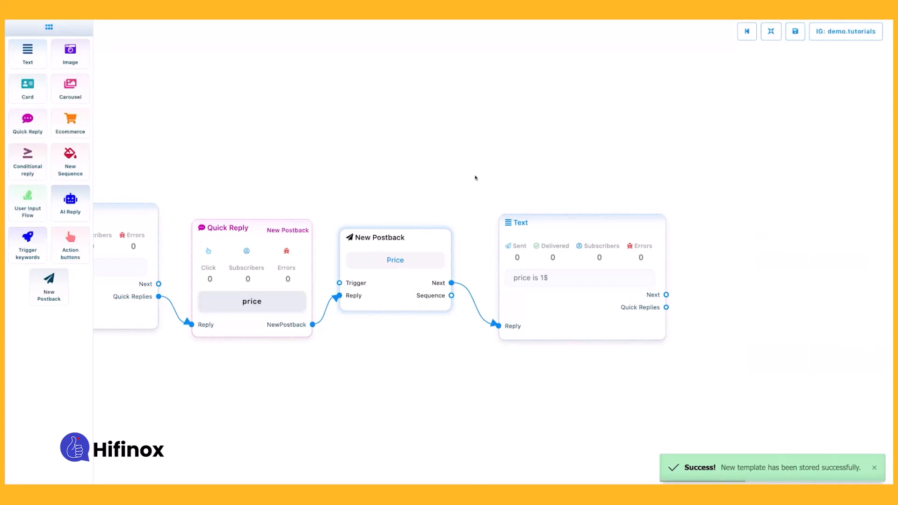
drag(380, 167, 514, 161)
mouse_move(515, 254)
mouse_down()
mouse_move(516, 243)
mouse_move(529, 249)
mouse_up()
drag(655, 241, 661, 239)
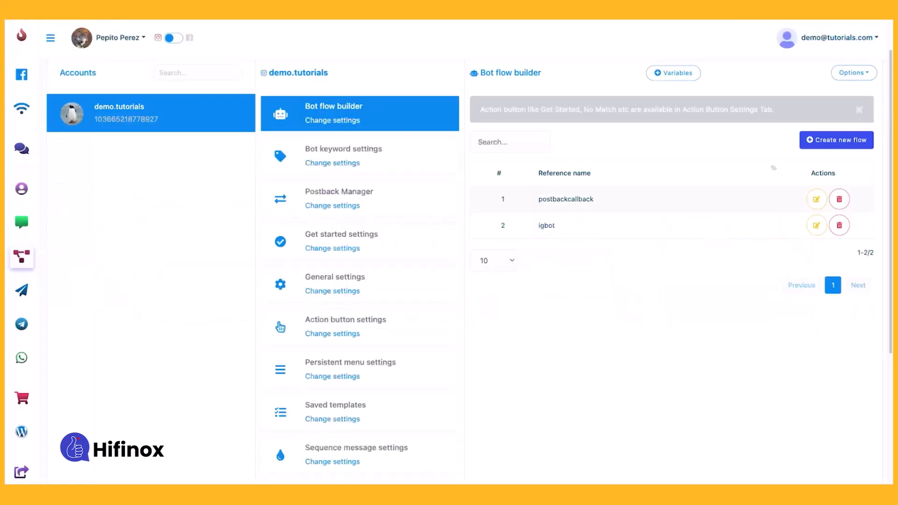
- Create a new bot flow and title its Start Bot Flow node "sq"
click(820, 139)
double_click(272, 241)
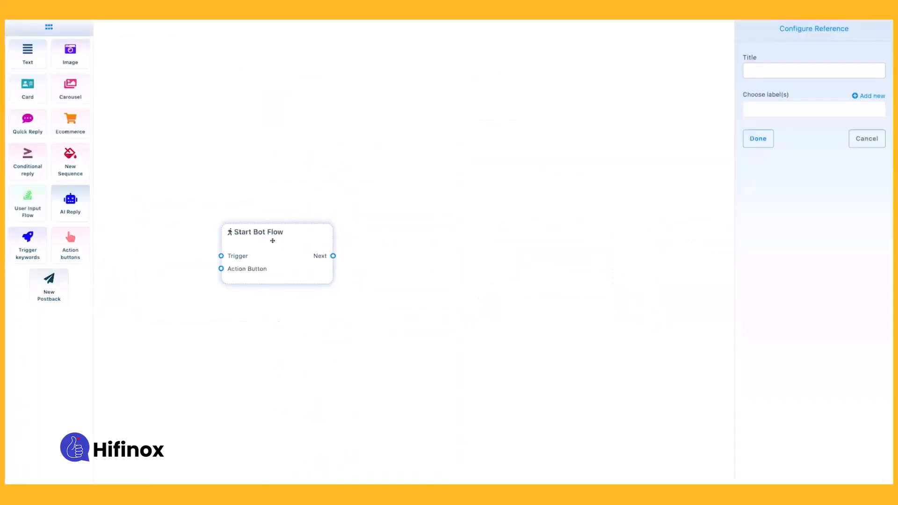
click(758, 71)
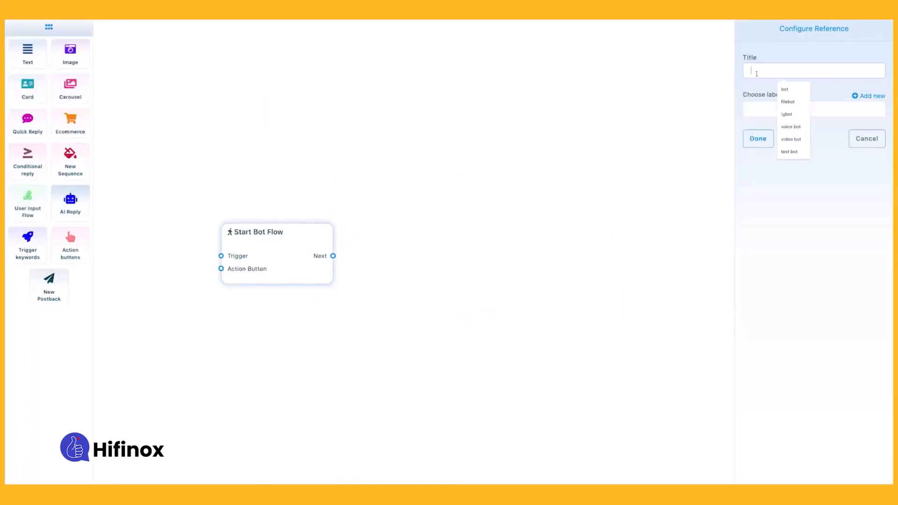
text(sq)
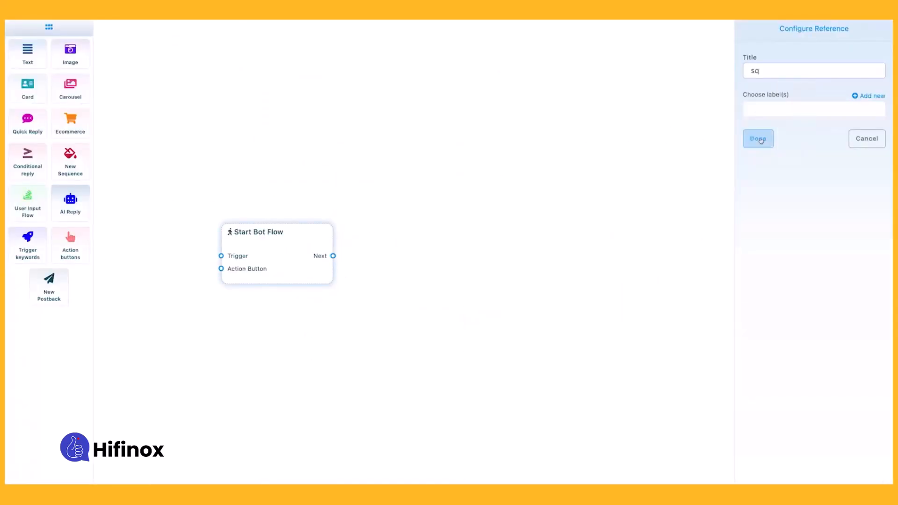
click(758, 139)
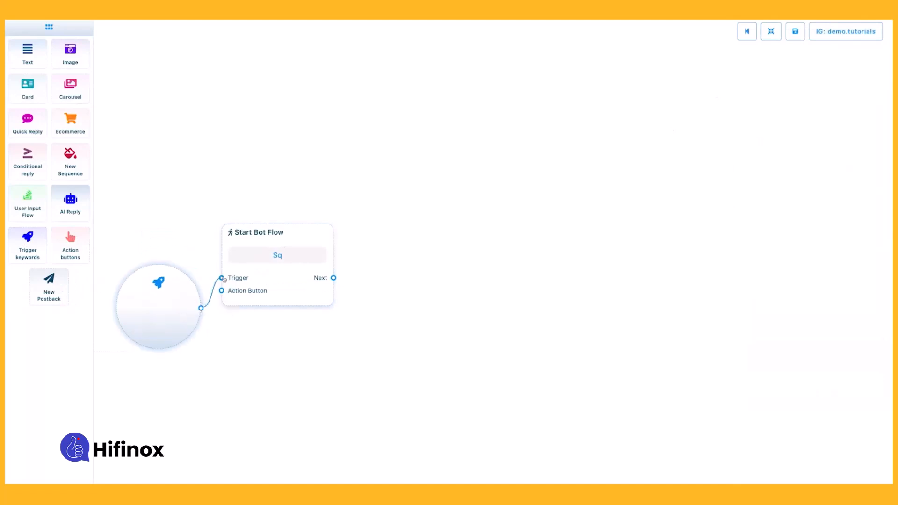
- Add a Trigger keywords node with the keyword "sqtest", connected to the Trigger input of Start Bot Flow
text(sqi)
text(tes)
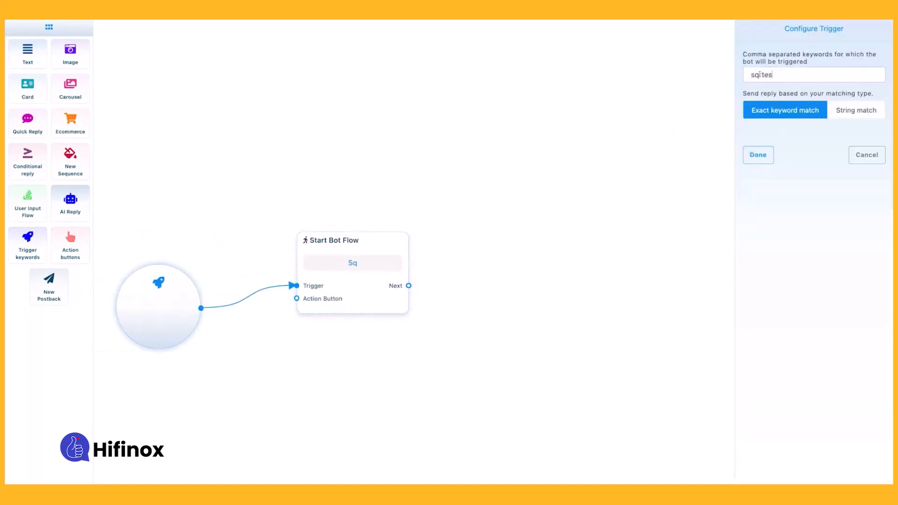
text(t)
click(758, 155)
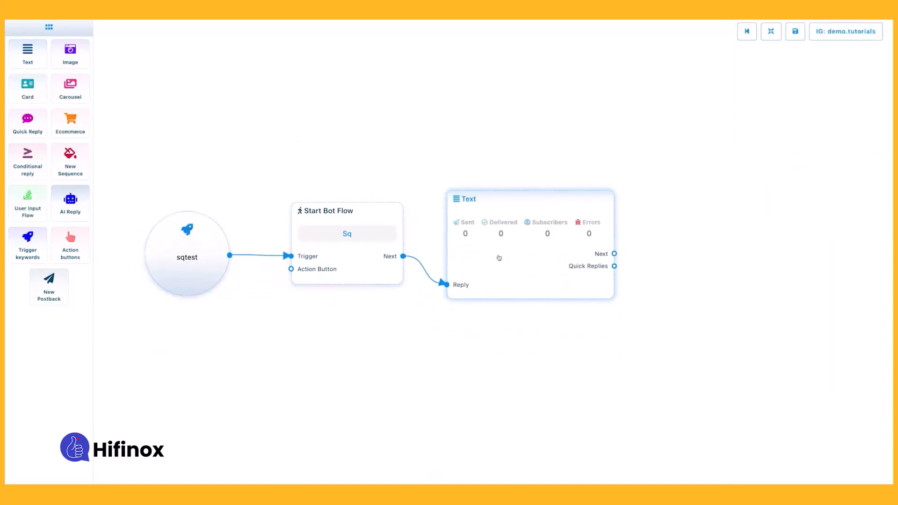
- Connect a Text node after Start Bot Flow and set its reply message to "hi"
click(499, 258)
text(hi)
click(758, 180)
- Add a Card node after the "hi" Text node and connect the Next output to the card's Reply input
drag(643, 187, 484, 192)
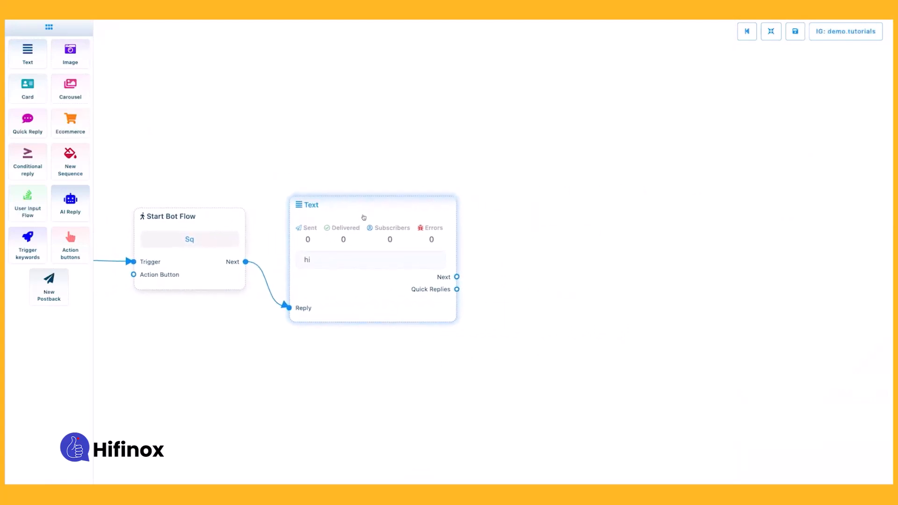
click(28, 89)
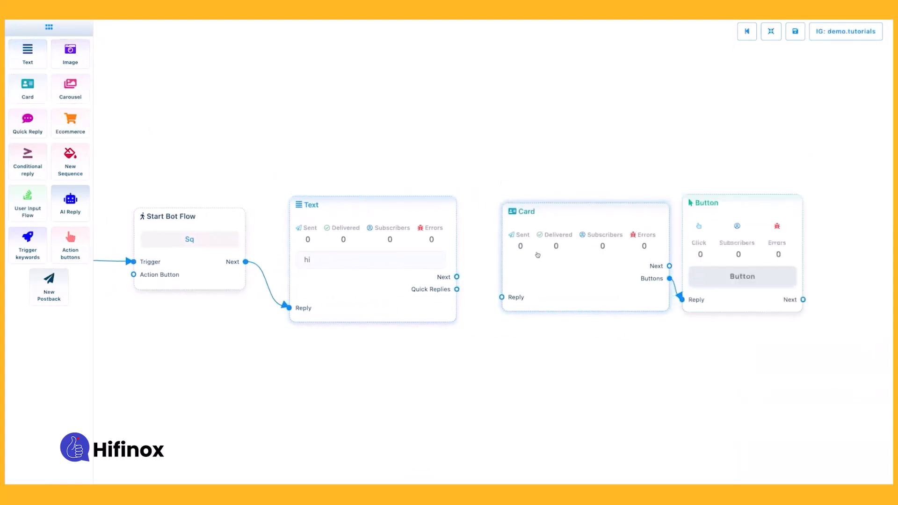
drag(631, 347, 469, 362)
- Configure the card's button with the text "sq" and the type New postback
click(570, 290)
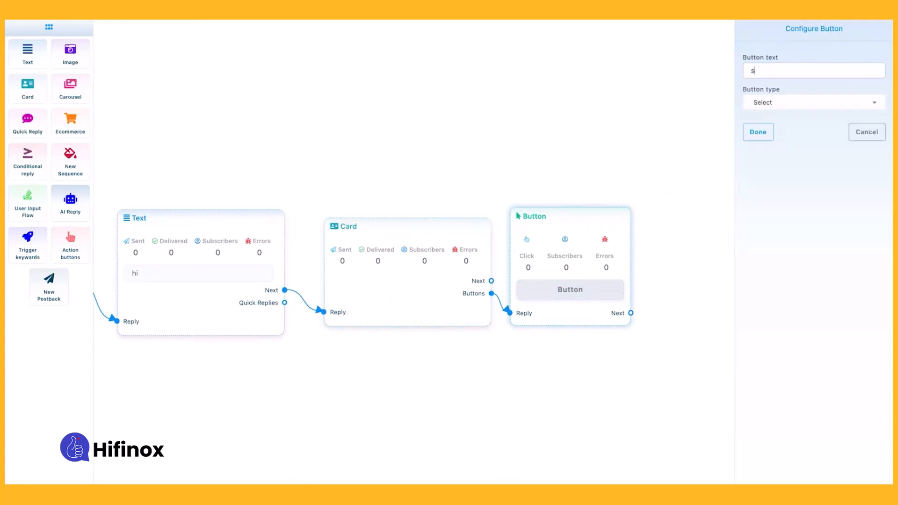
text(q)
click(765, 101)
click(773, 167)
click(758, 132)
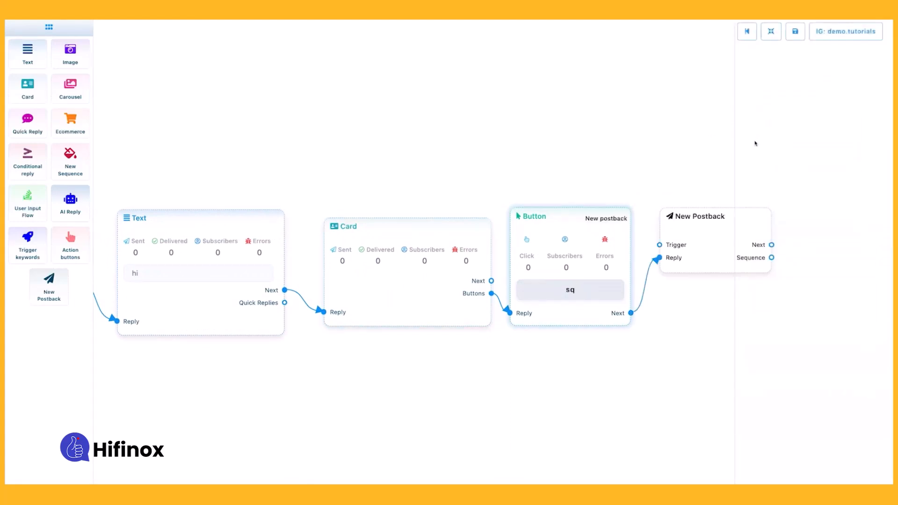
- Attach a New Sequence with three sequence items to the Sequence output of the New Postback node
drag(711, 298, 411, 312)
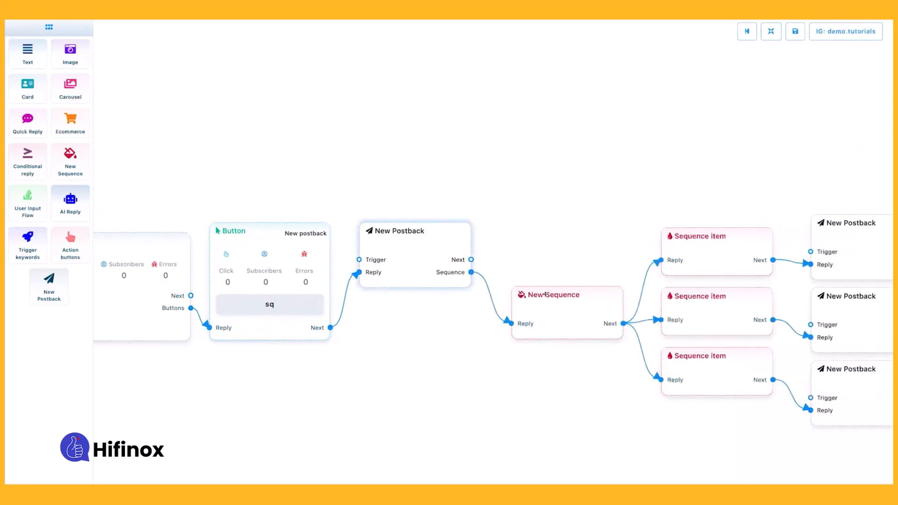
drag(567, 247, 311, 200)
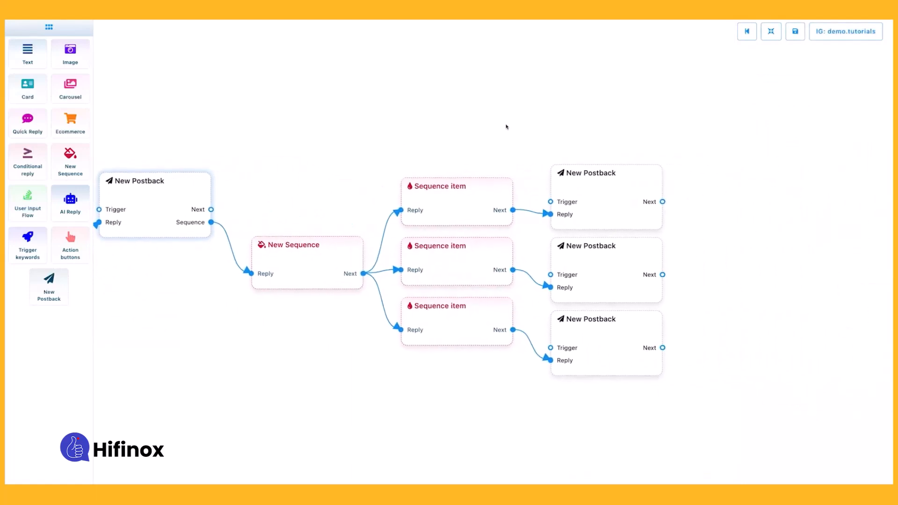
drag(505, 126, 464, 117)
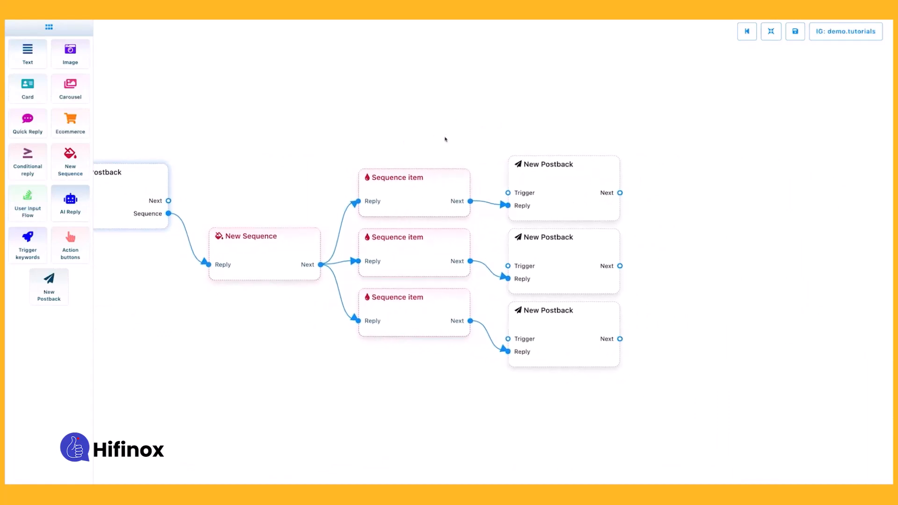
- Set the first sequence item to promotional 24 hours with a 1 min delay and shift its node slightly upward
double_click(421, 196)
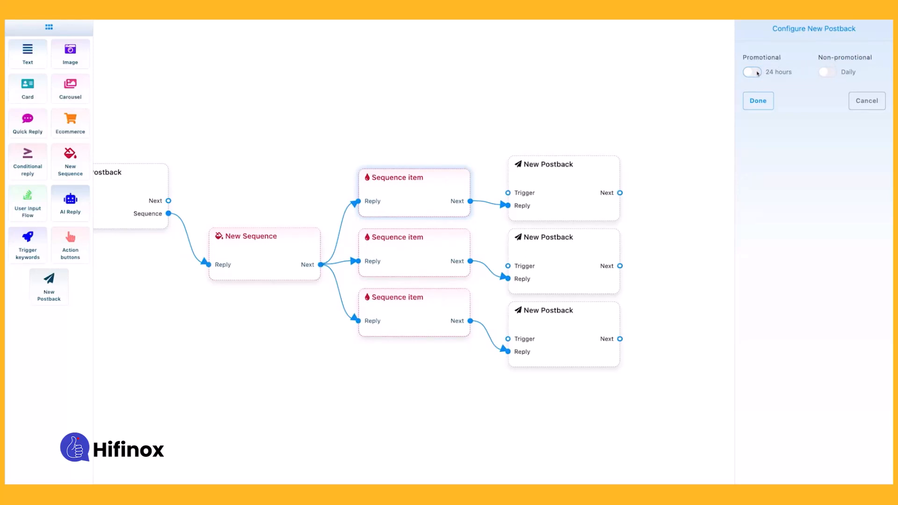
click(757, 73)
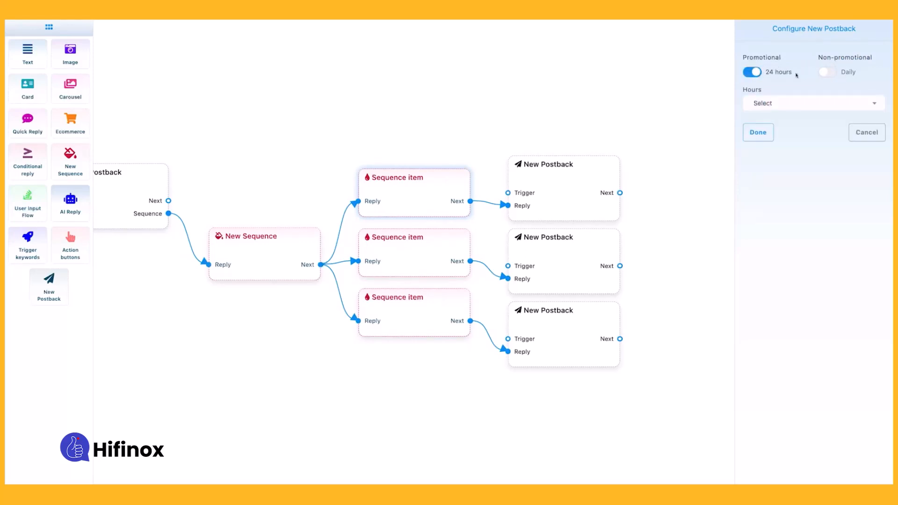
click(834, 73)
click(758, 74)
click(763, 103)
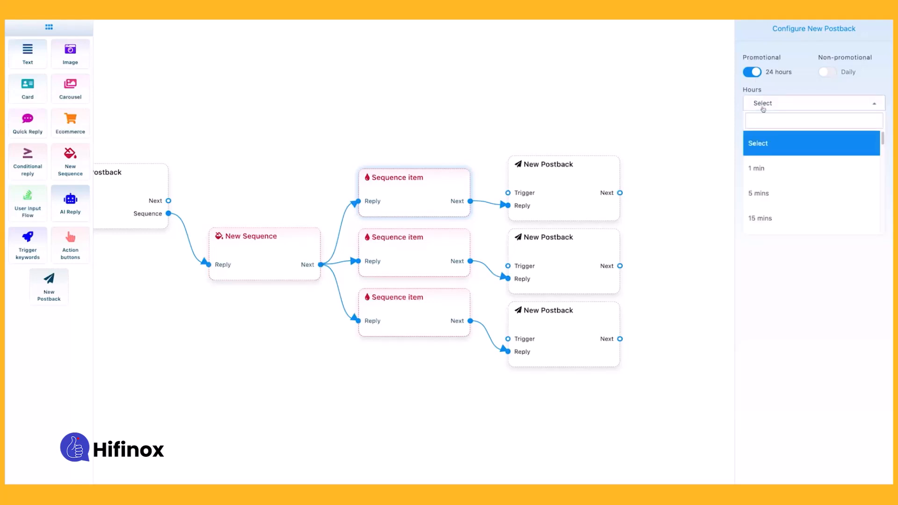
click(759, 168)
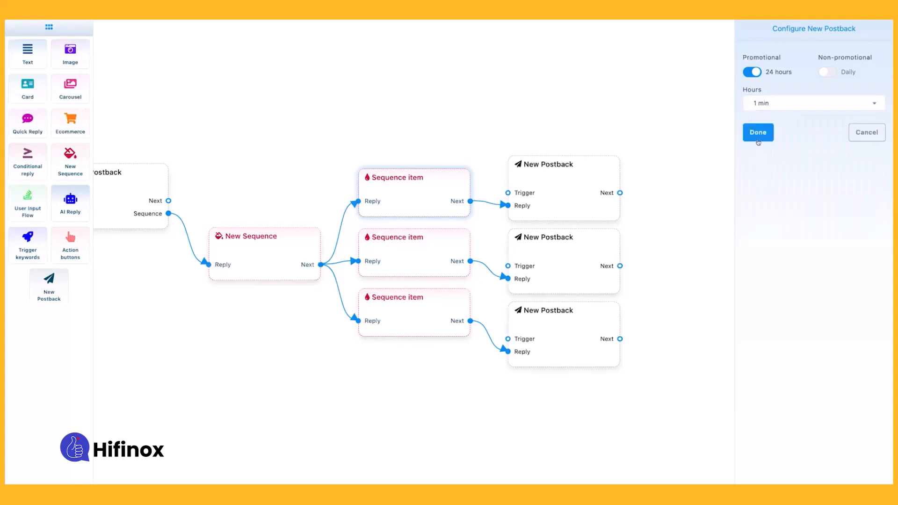
click(758, 142)
drag(404, 211, 410, 190)
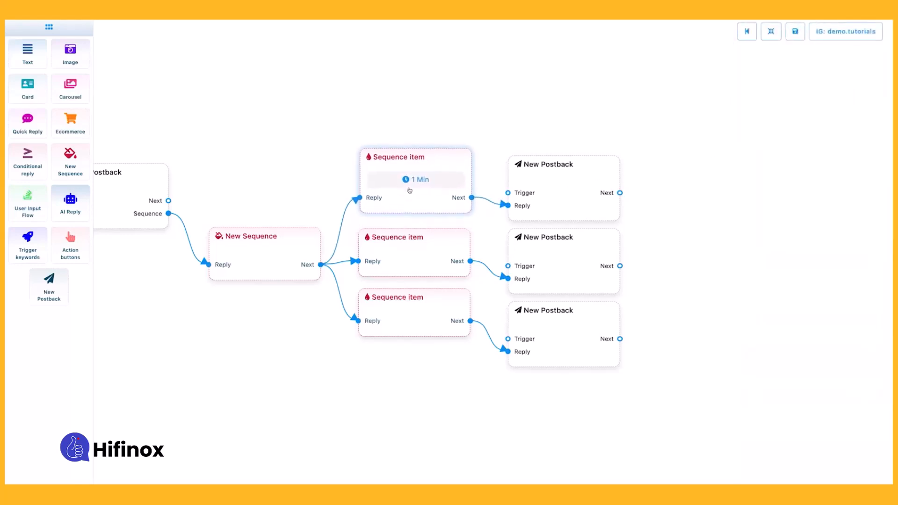
- Set the second sequence item to promotional 24 hours with a 1 min delay
click(414, 248)
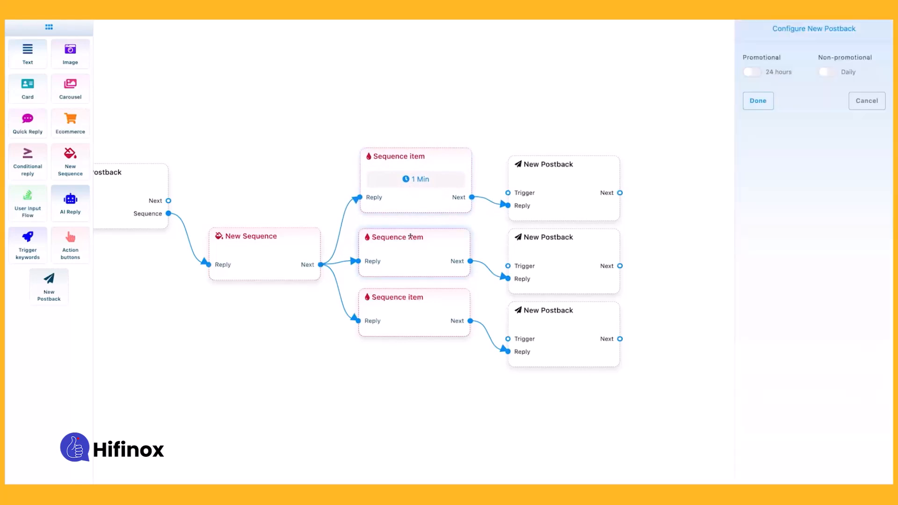
click(814, 103)
click(762, 168)
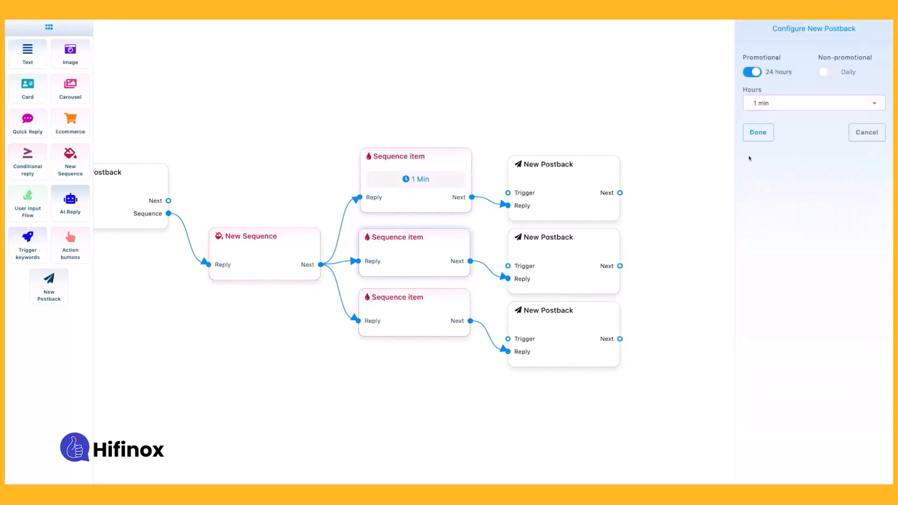
click(758, 132)
- Shift the third sequence item slightly downward and set it to promotional 24 hours with a 5 mins delay
drag(426, 323, 424, 348)
click(752, 71)
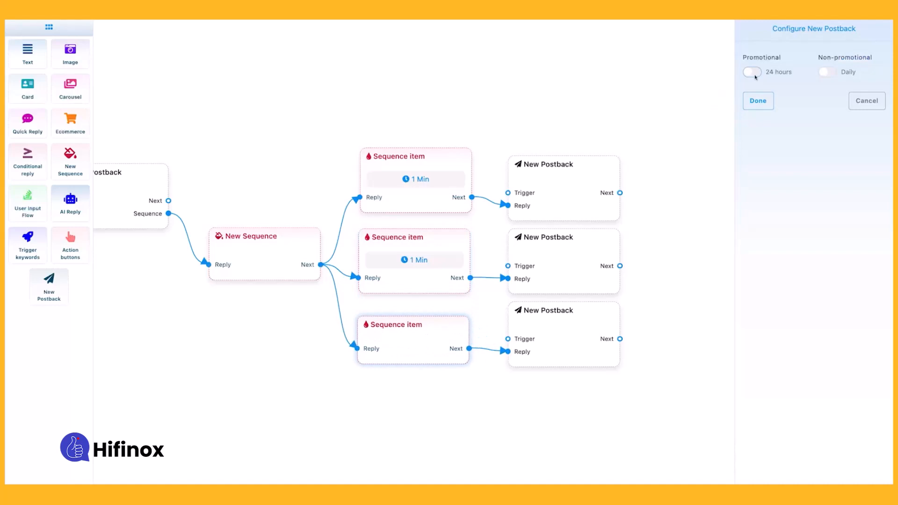
click(762, 103)
click(763, 193)
click(758, 132)
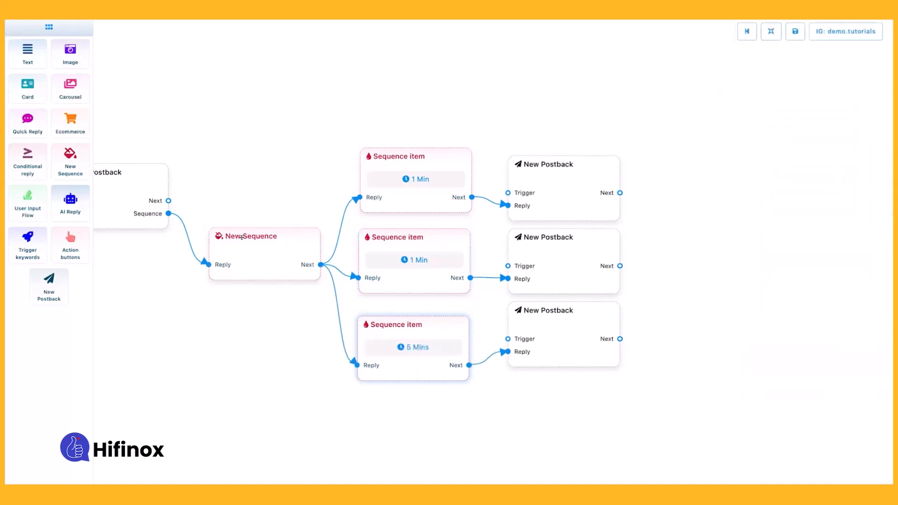
- Name the New Sequence node's sequence "sq1" and set its starting time to 00:30 and closing time to 07:00
click(248, 253)
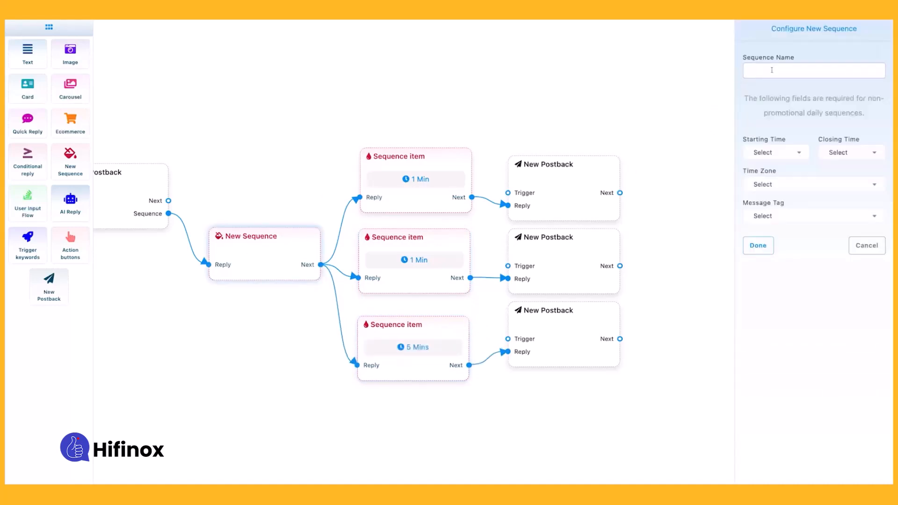
click(772, 70)
text(sq1)
click(772, 151)
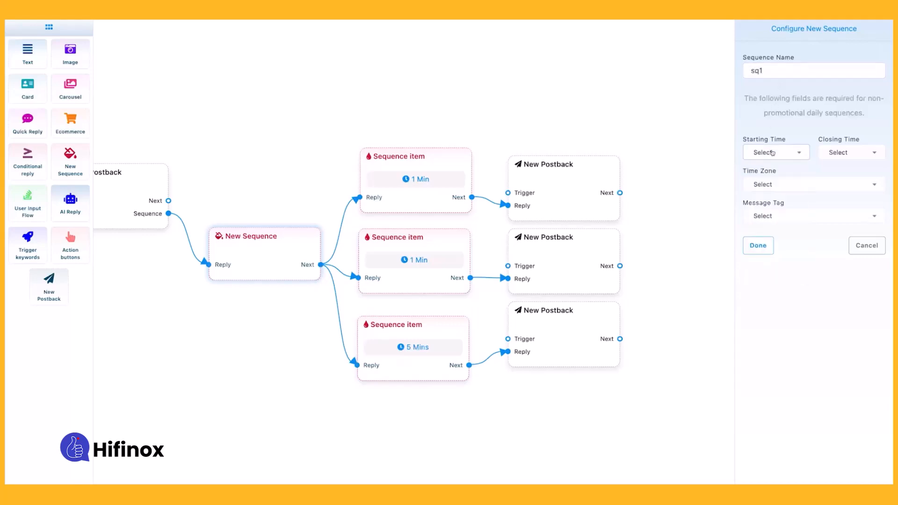
click(757, 242)
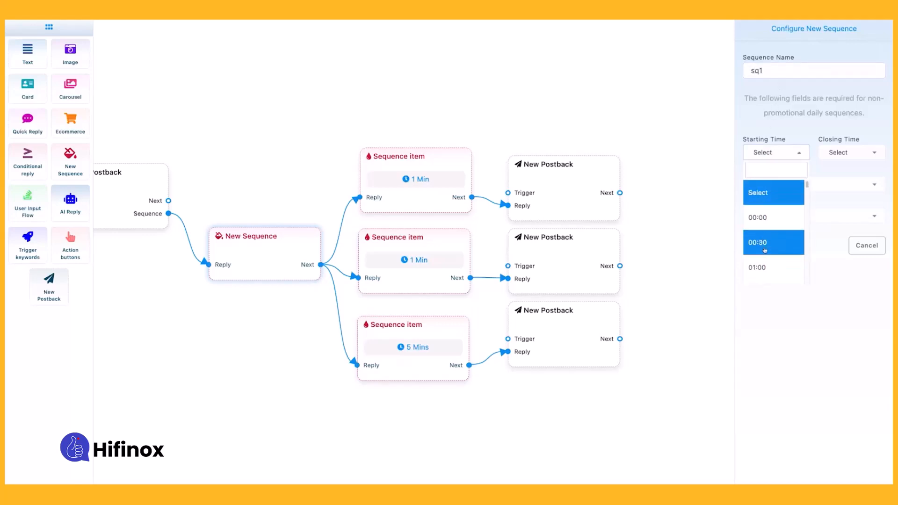
click(841, 159)
scroll(838, 224, down, 5)
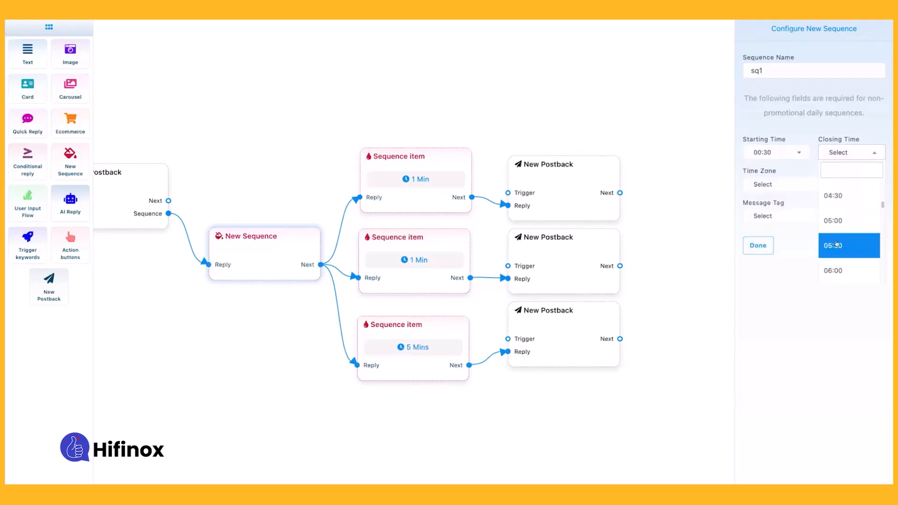
click(837, 209)
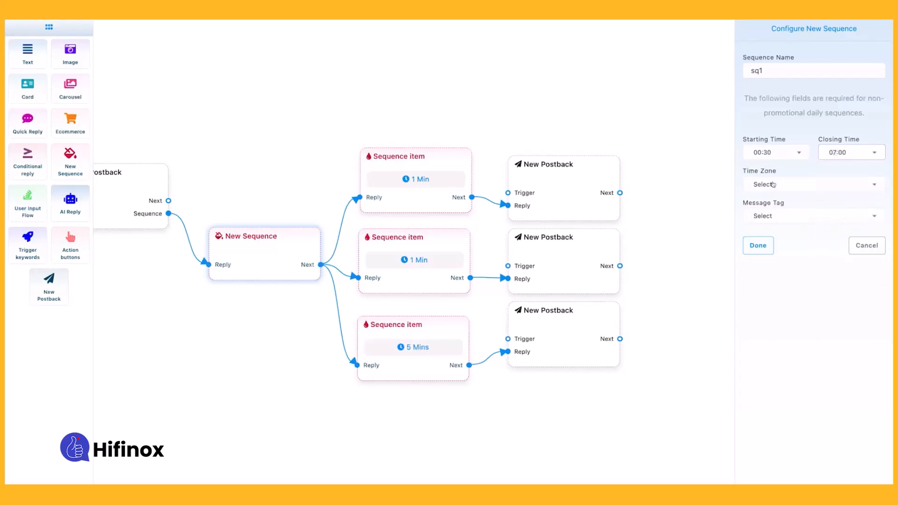
- Set the sequence's time zone to (GMT-10:00) America/Adak and move its node upward
click(773, 184)
click(778, 247)
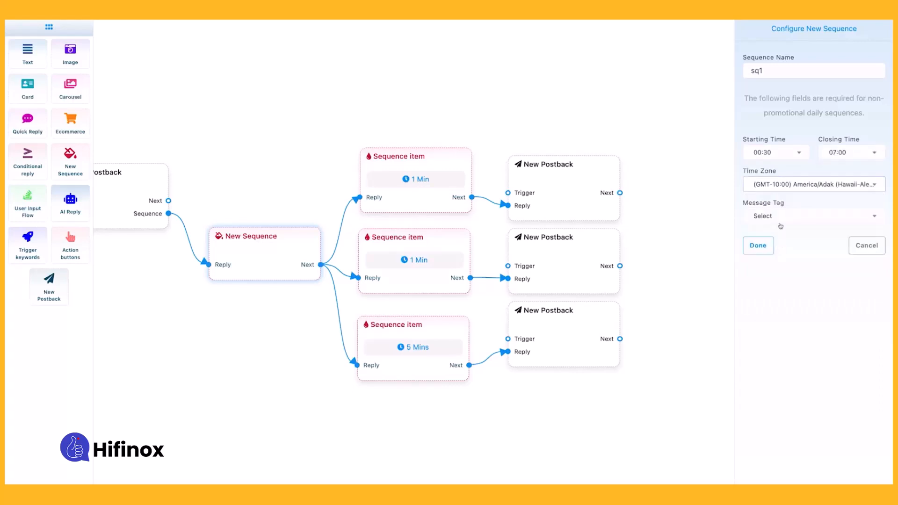
click(758, 245)
drag(253, 293, 253, 192)
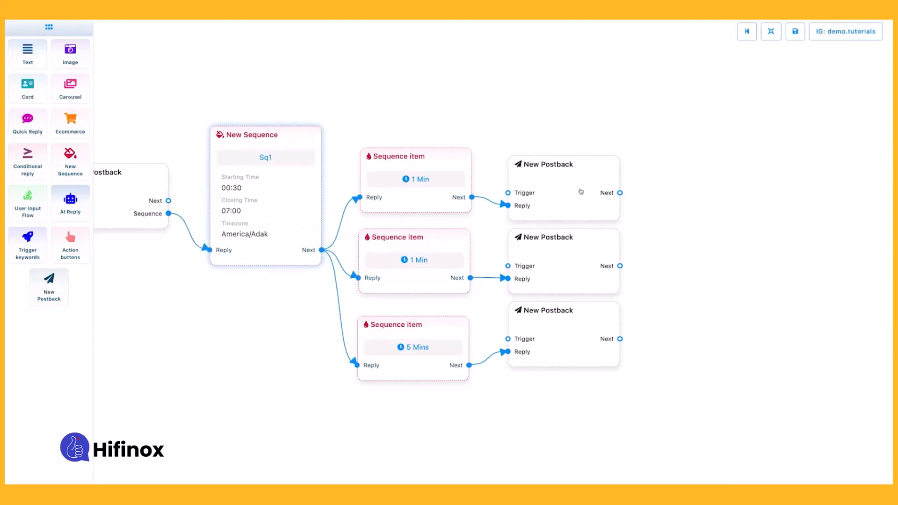
- Add three Text nodes and connect each sequence postback's Next output to the Reply input of its own Text node
drag(29, 65, 739, 178)
drag(620, 193, 700, 257)
drag(736, 230, 715, 143)
drag(28, 52, 730, 262)
drag(619, 265, 697, 284)
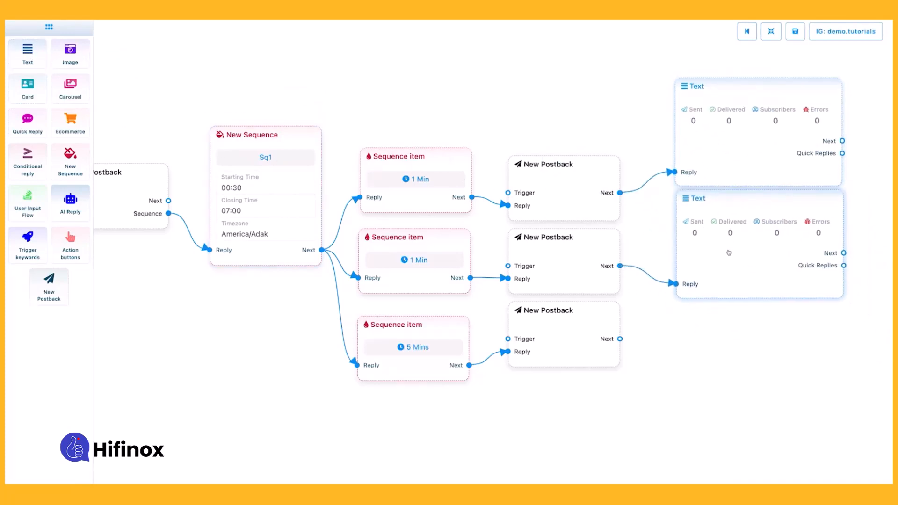
drag(28, 53, 690, 347)
drag(619, 338, 689, 438)
drag(744, 412, 726, 386)
- Set the reply messages of the three new Text nodes to "1", "2" and "3", from the upper node to the lower
double_click(725, 164)
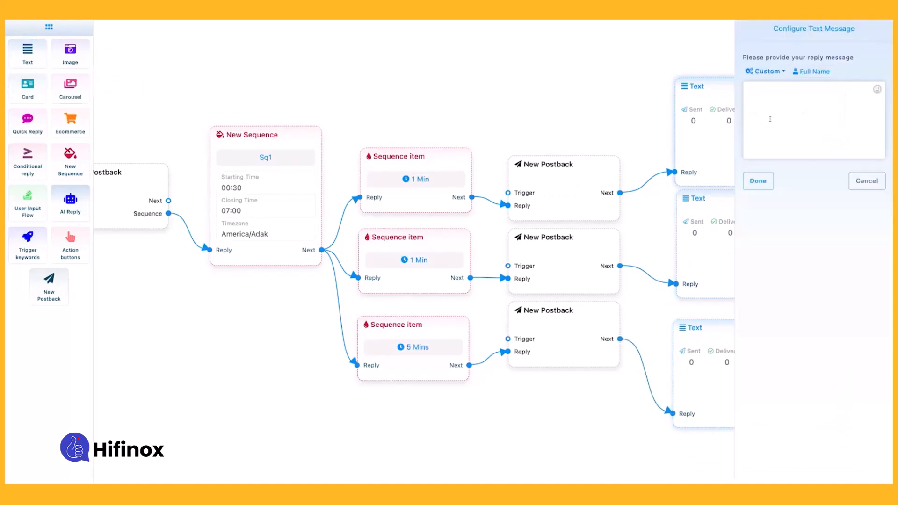
click(758, 181)
double_click(716, 252)
text(2)
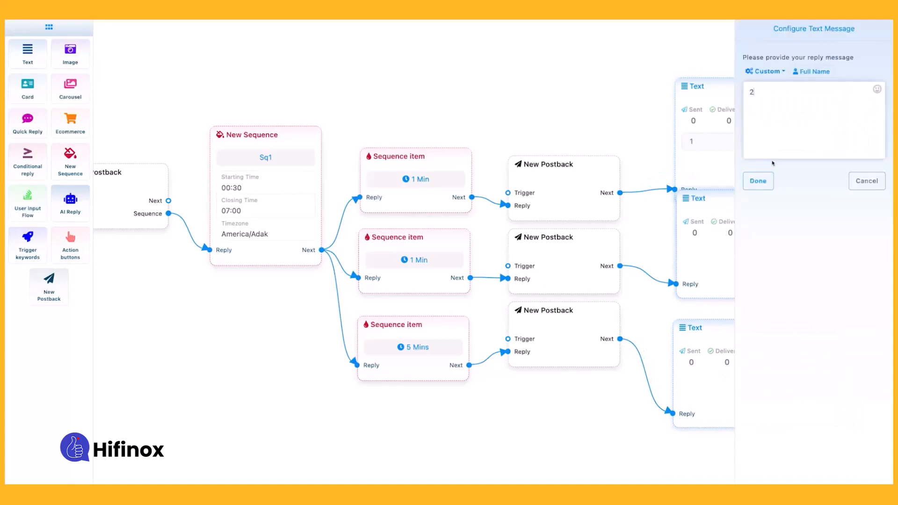
click(757, 181)
double_click(718, 343)
text(3)
click(758, 180)
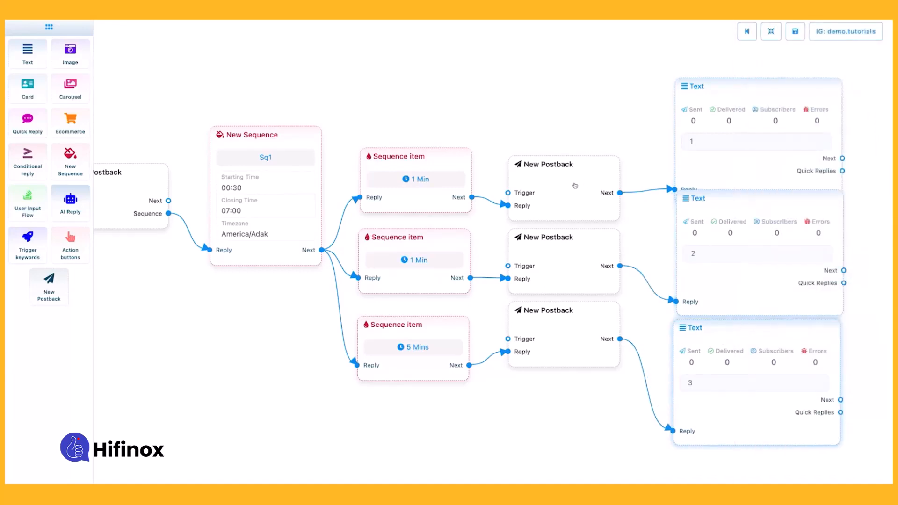
- Title the three postbacks after the sequence items "1", "2" and "3", from the upper node to the lower
double_click(575, 185)
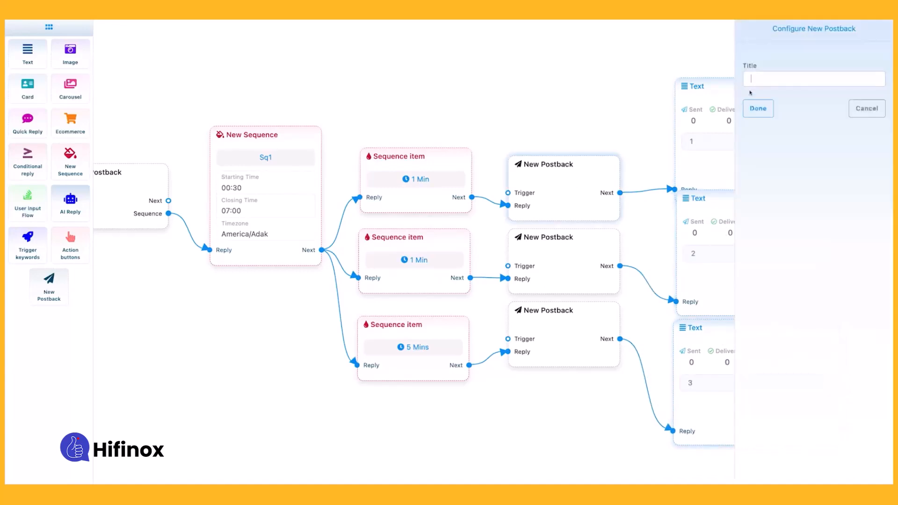
text(1)
key(Return)
double_click(572, 249)
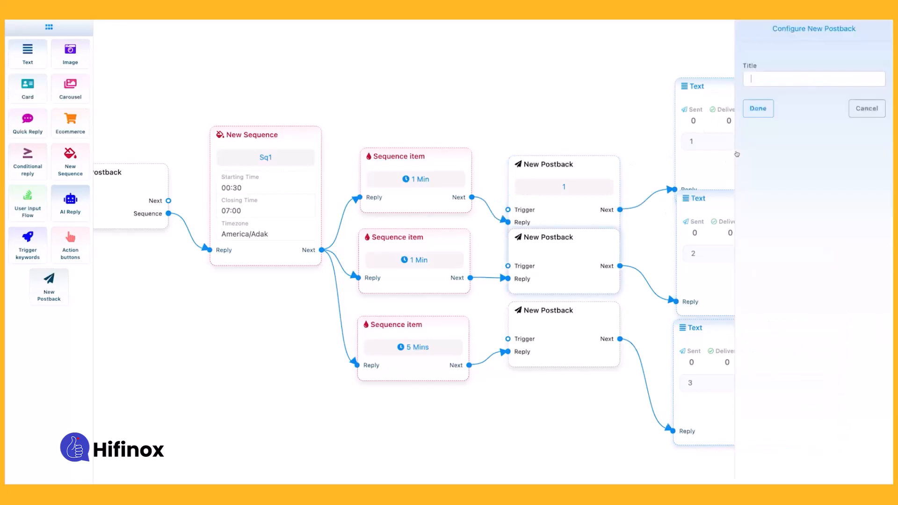
text(2)
key(Return)
double_click(530, 338)
text(3)
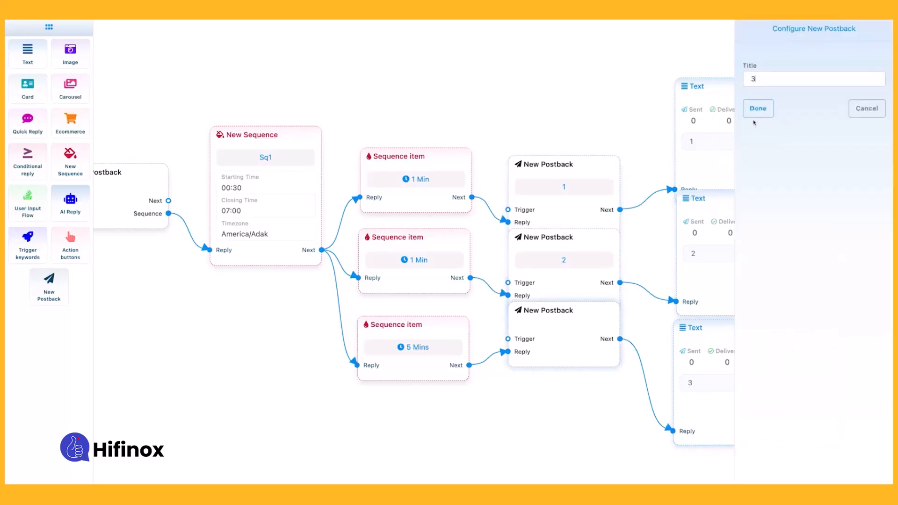
key(Return)
- Space the three titled postback nodes apart vertically and rearrange the whole flow automatically
drag(526, 351, 525, 374)
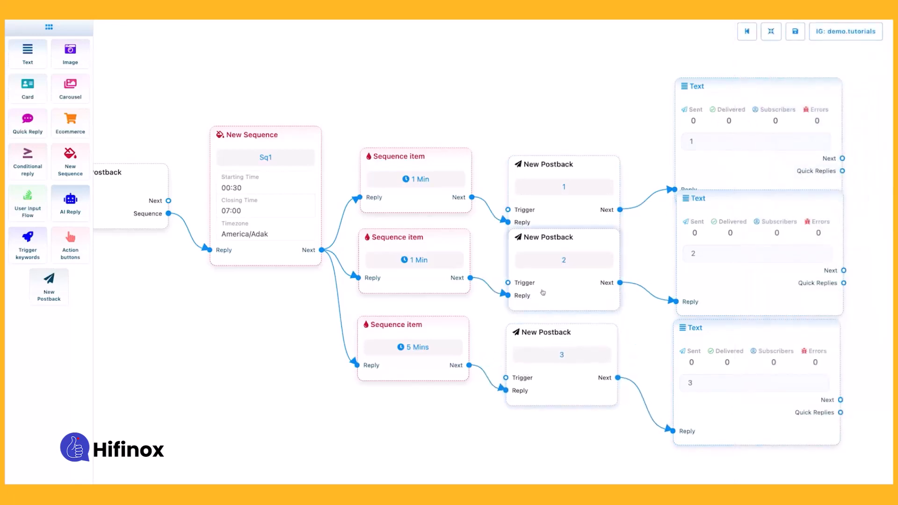
drag(541, 292, 543, 300)
drag(553, 216, 558, 177)
click(770, 30)
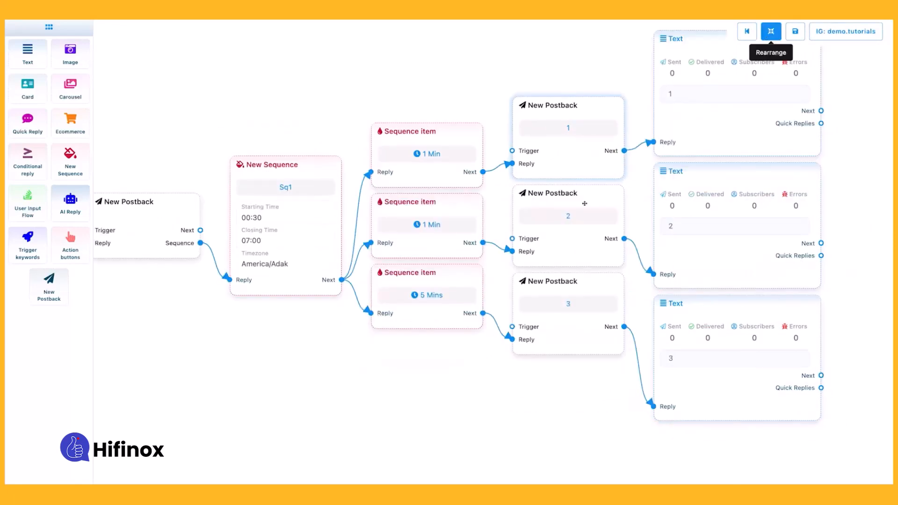